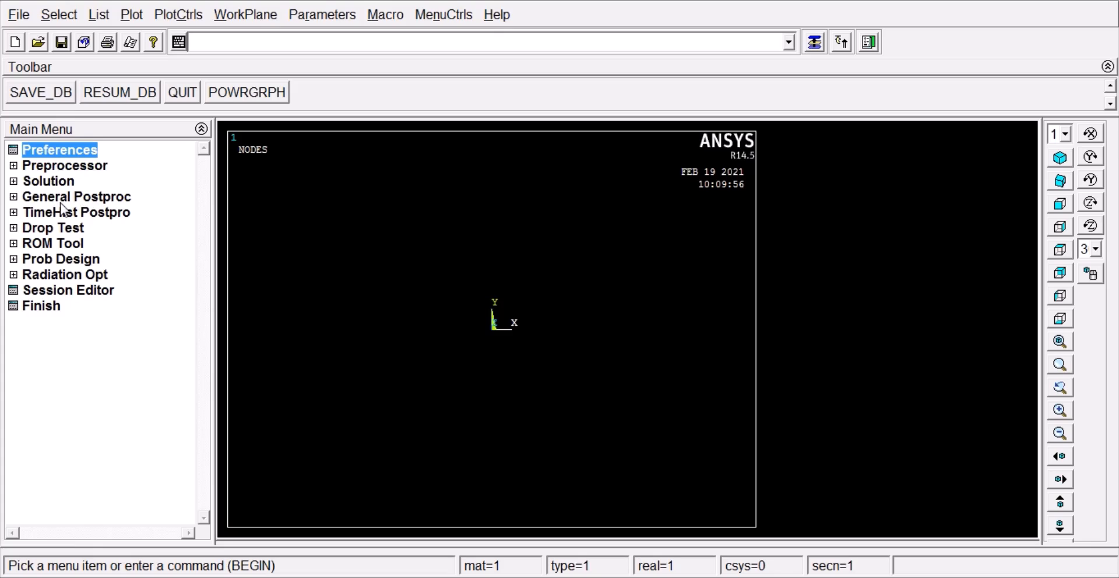
Step: Define element type 1 as a structural link, 3D finit stn 180 (LINK180)
left_click(67, 167)
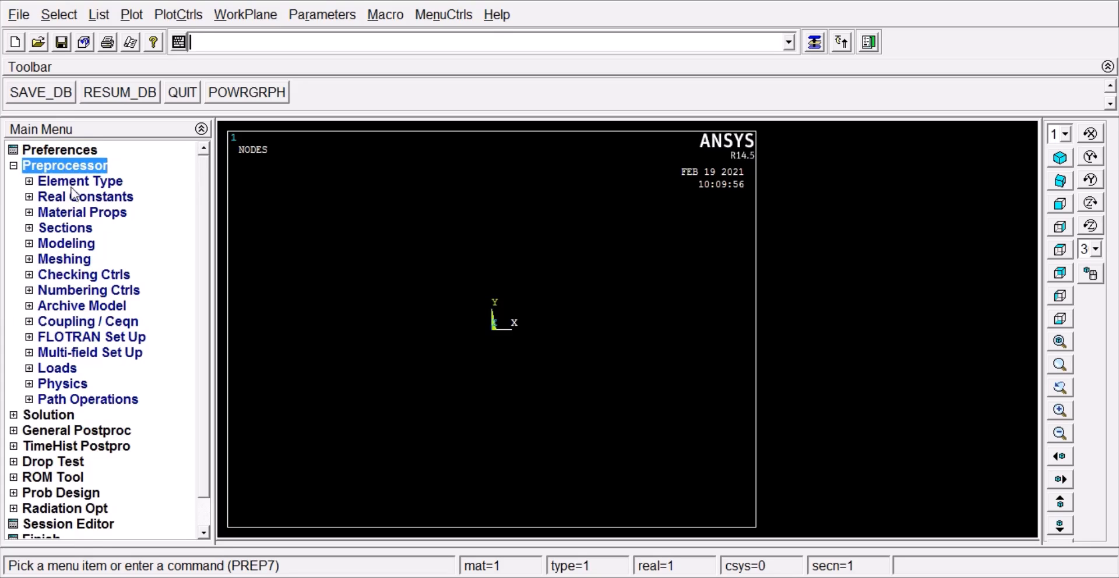
left_click(71, 182)
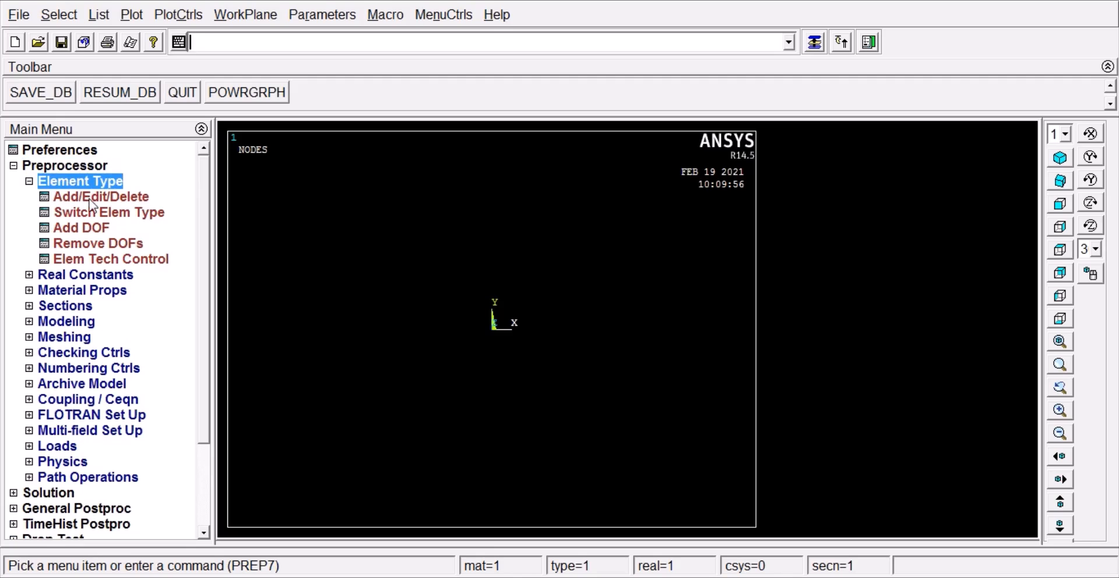
left_click(90, 199)
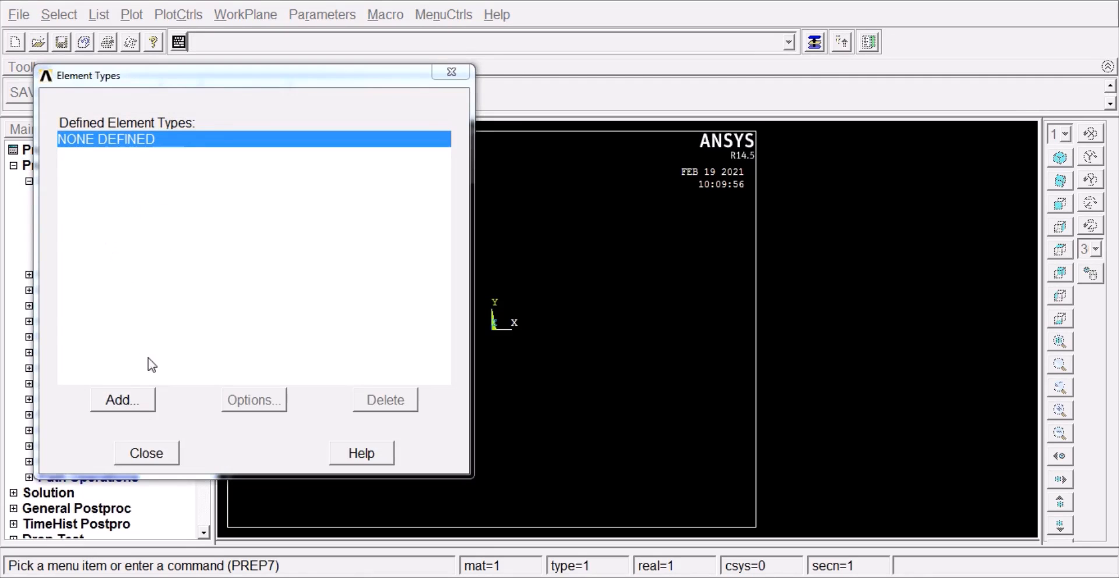
left_click(127, 405)
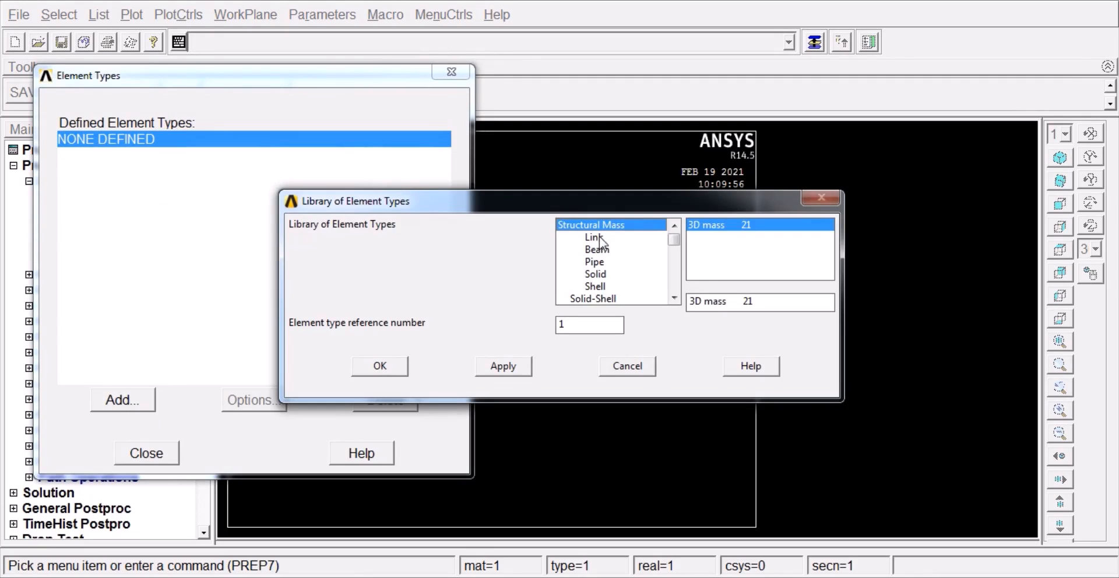
left_click(600, 242)
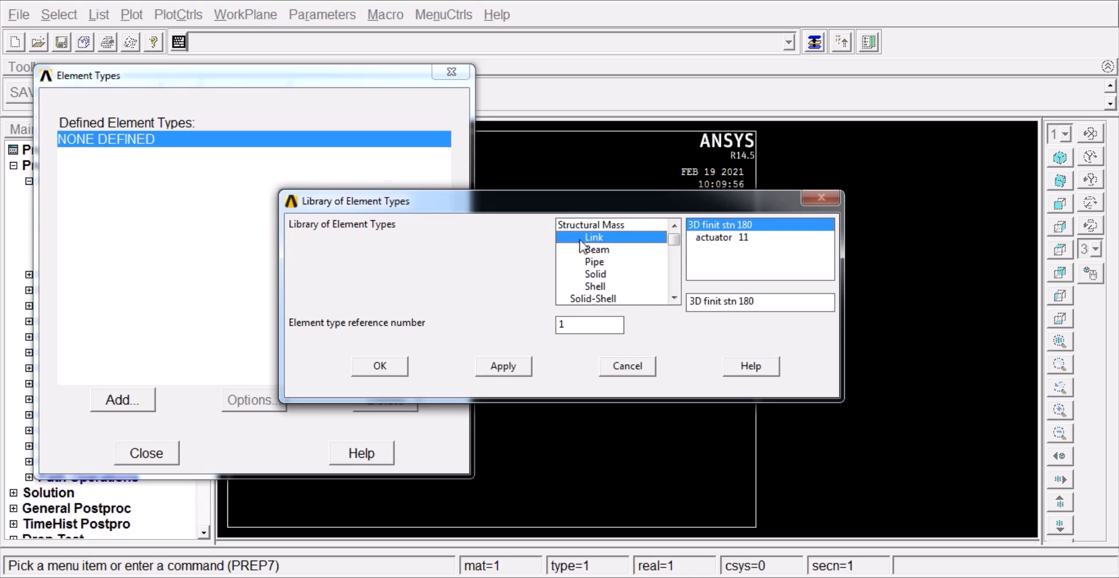
left_click(380, 367)
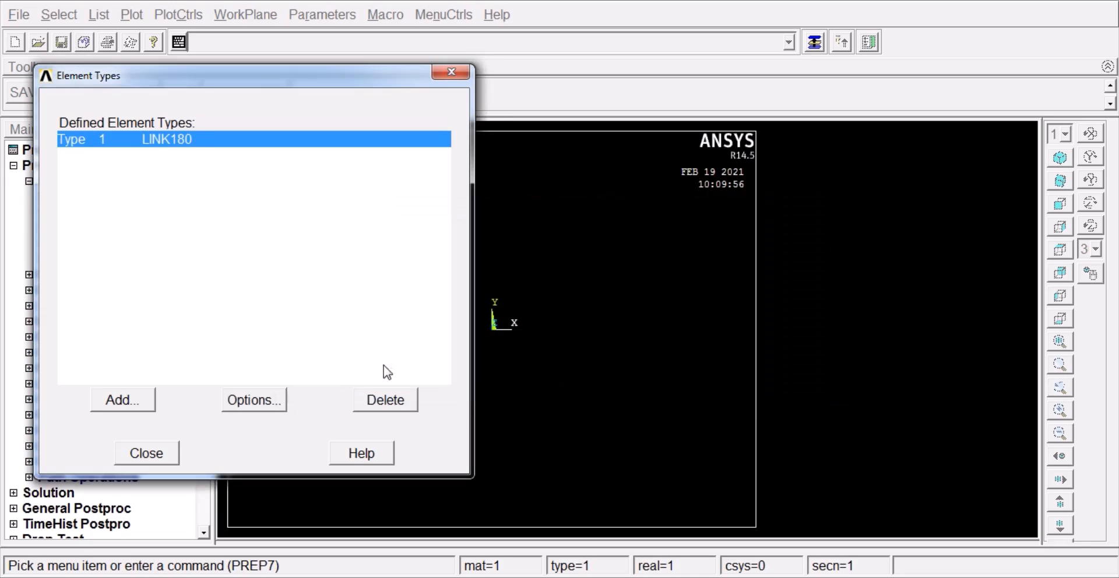
left_click(145, 454)
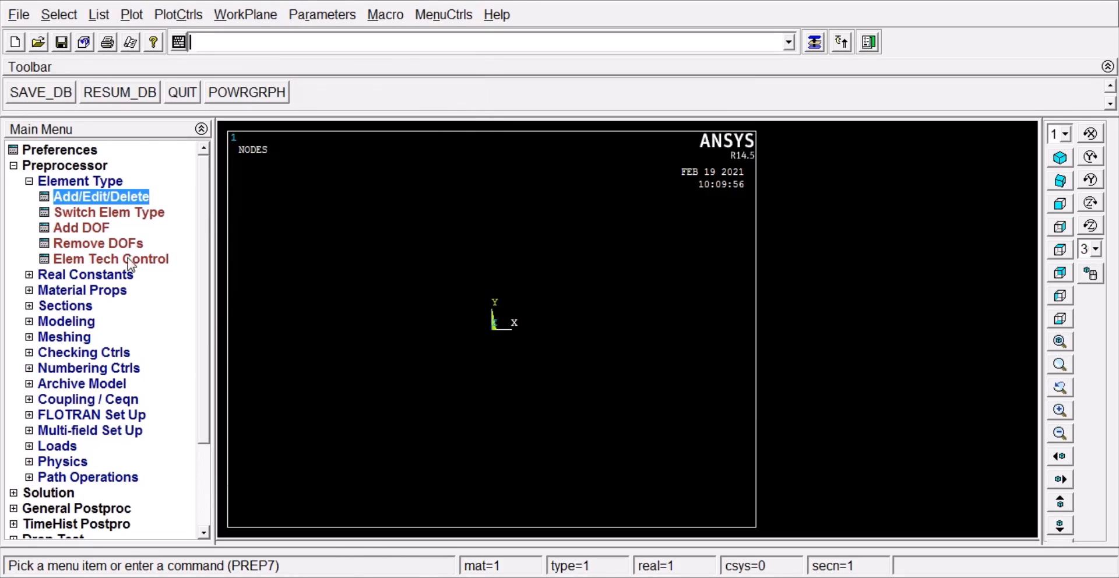
Step: Add real constant set 1 for the LINK180 element type with a cross-sectional area of 60
left_click(113, 278)
left_click(117, 215)
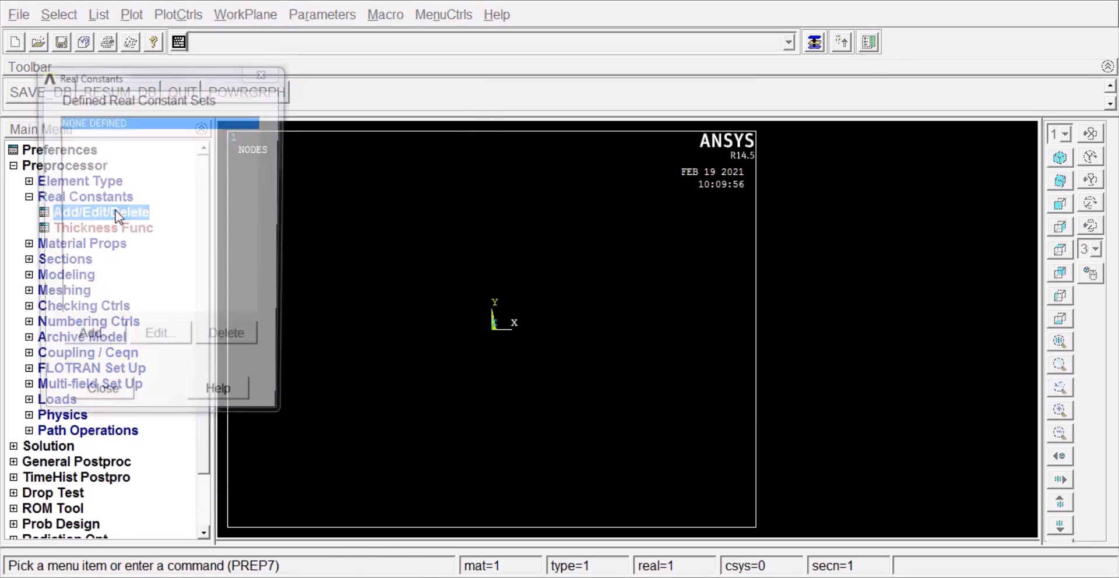
left_click(92, 348)
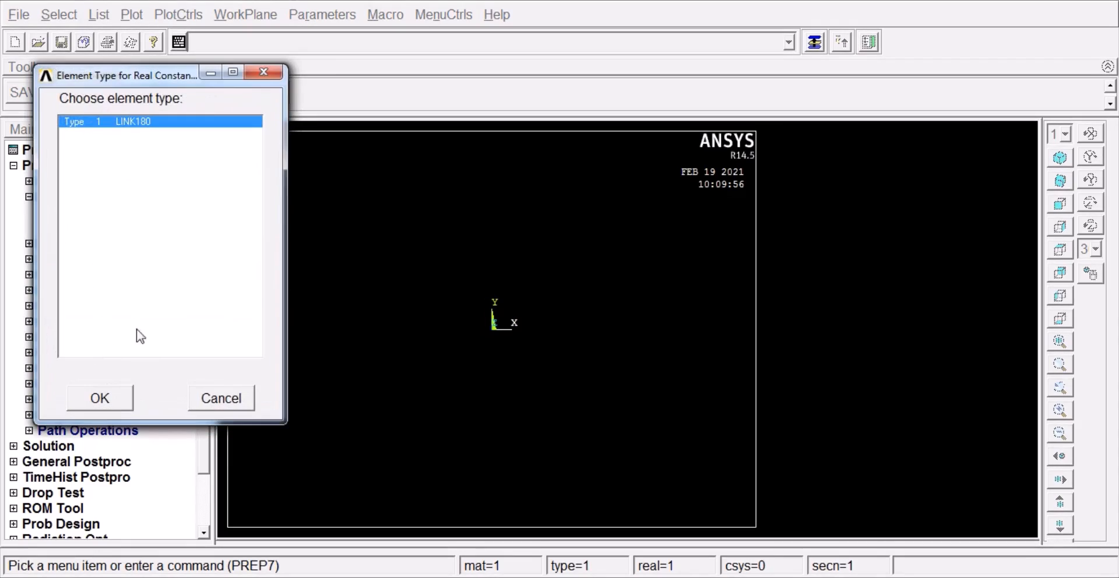
left_click(99, 399)
left_click(676, 268)
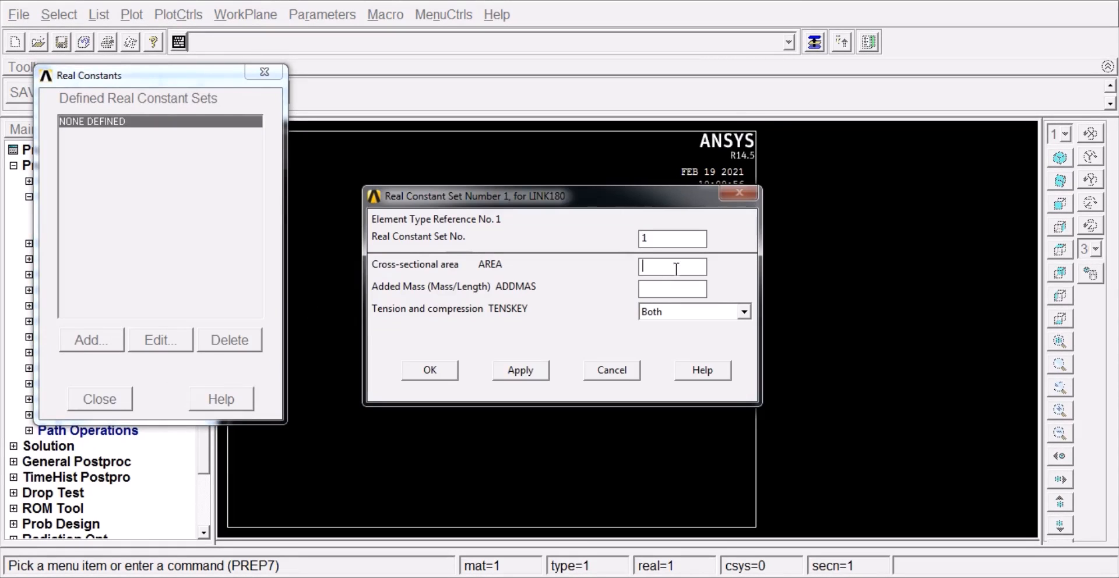
type("60")
left_click(430, 372)
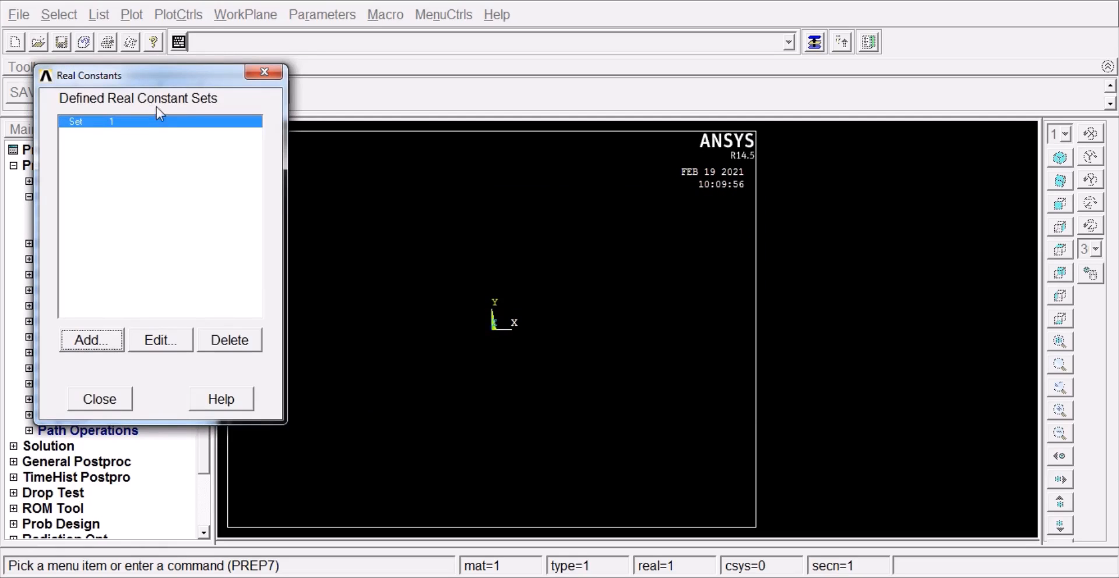
left_click(95, 400)
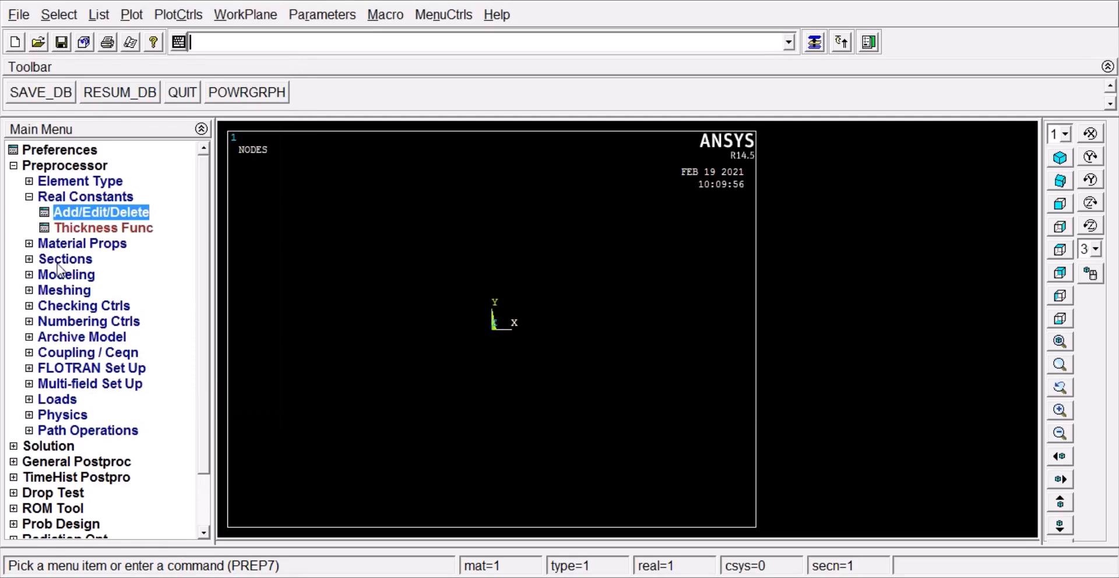
left_click(33, 198)
Step: Define material model 1 as structural linear elastic isotropic with EX 2E5, leaving PRXY blank
left_click(82, 212)
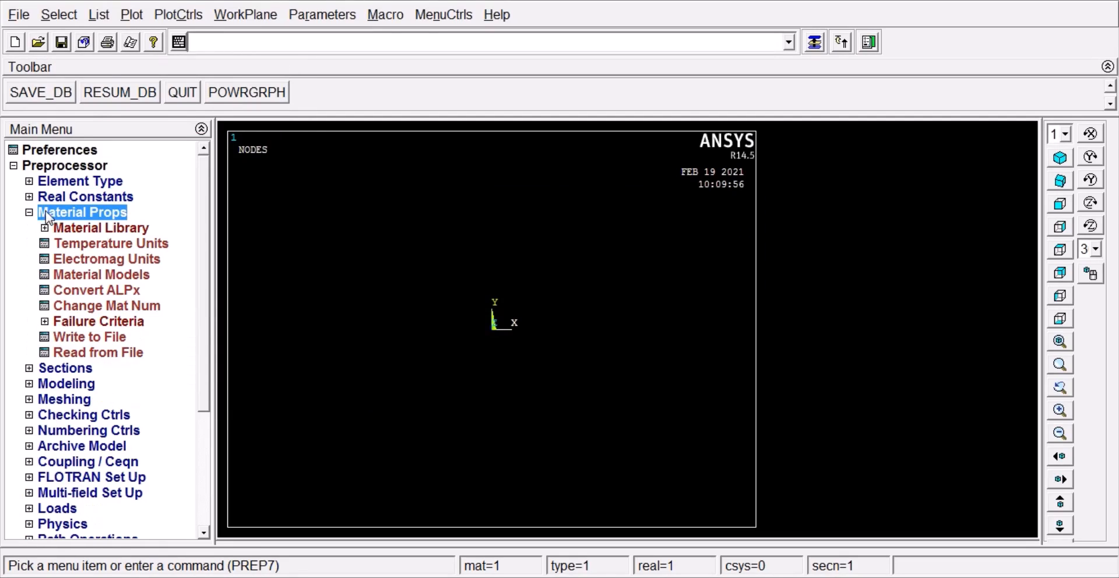
left_click(102, 275)
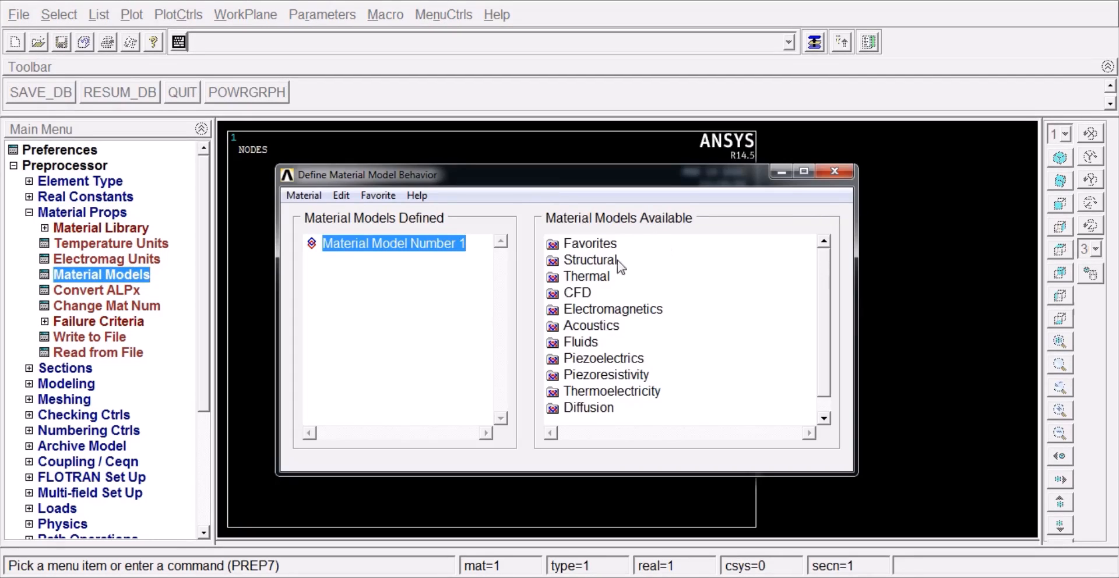
double_click(598, 260)
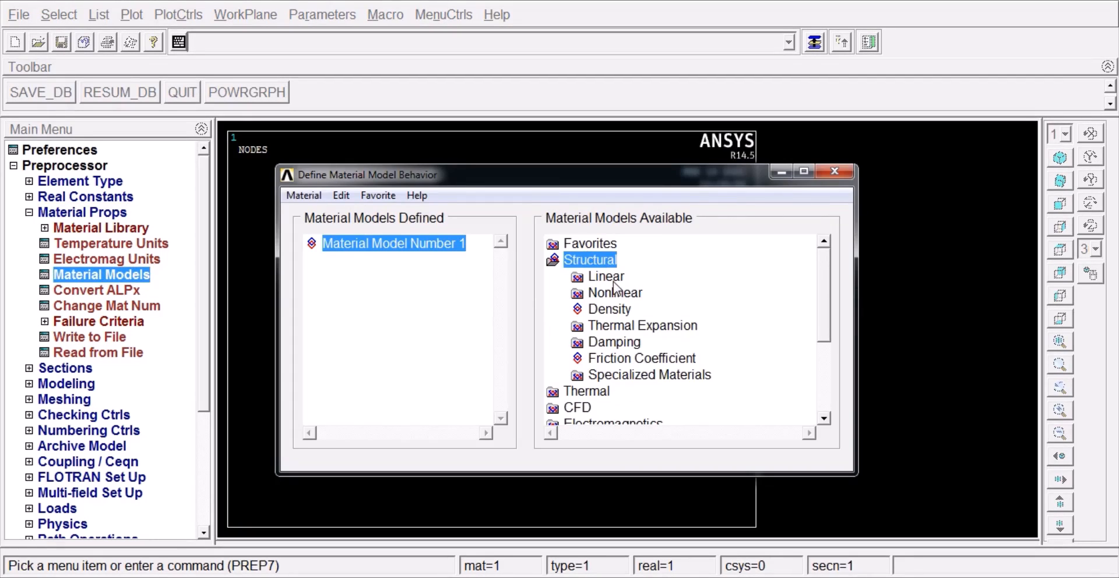
double_click(613, 280)
double_click(641, 294)
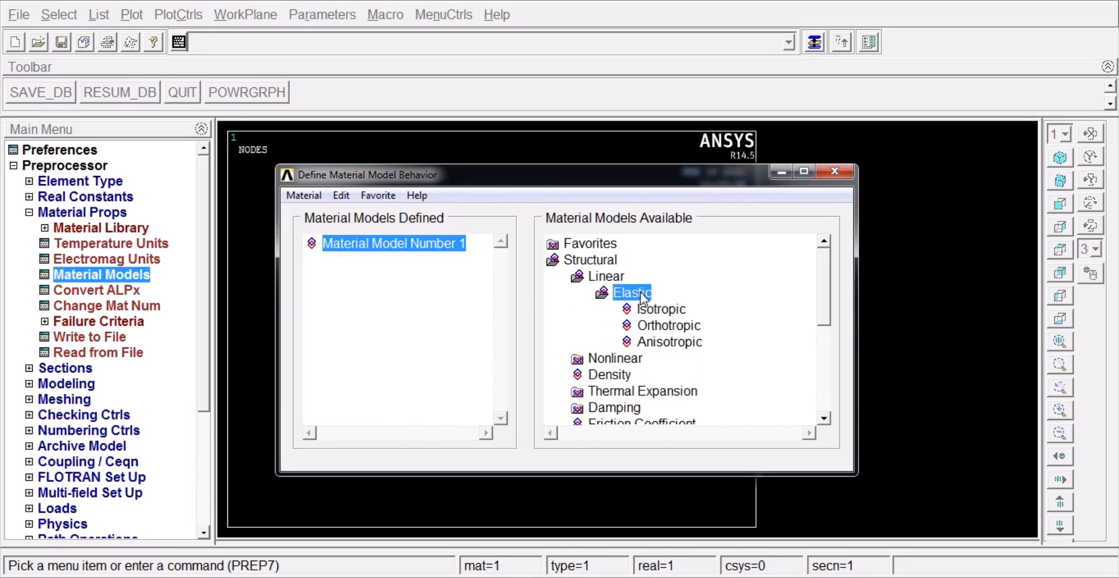
double_click(660, 310)
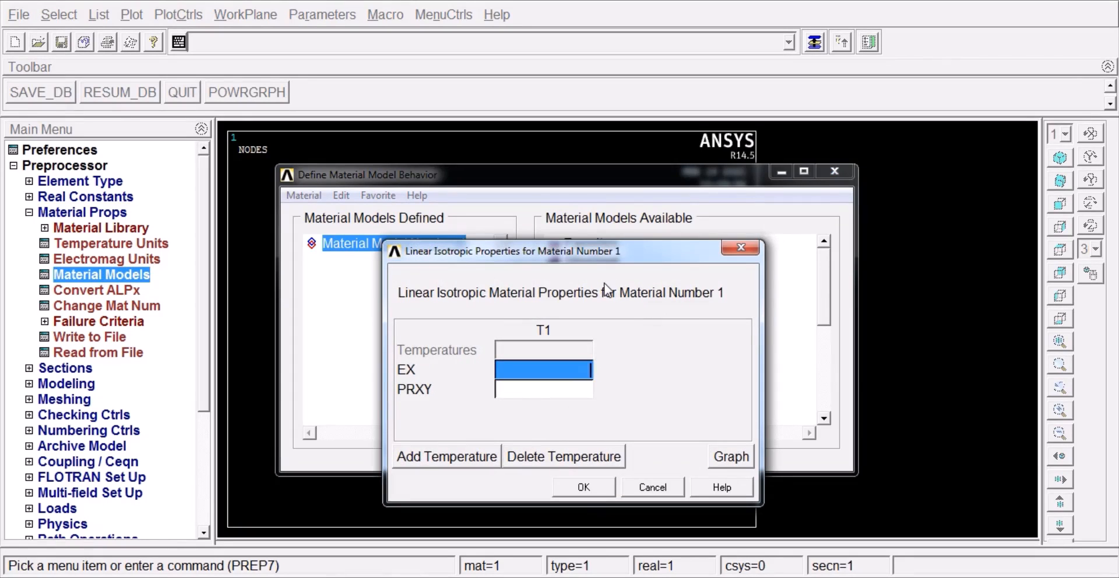
type("2E5")
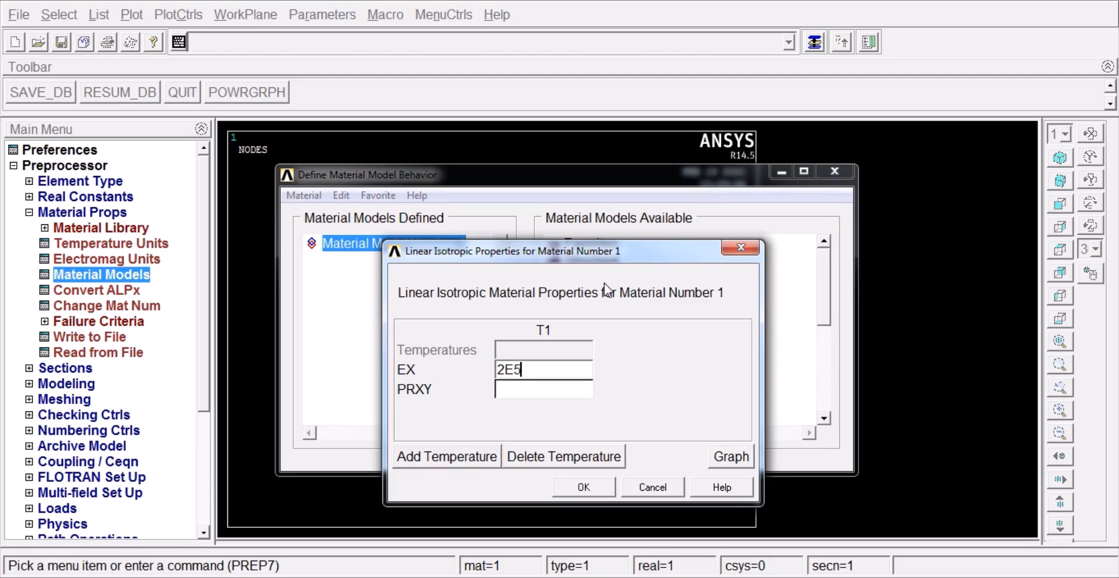
left_click(586, 488)
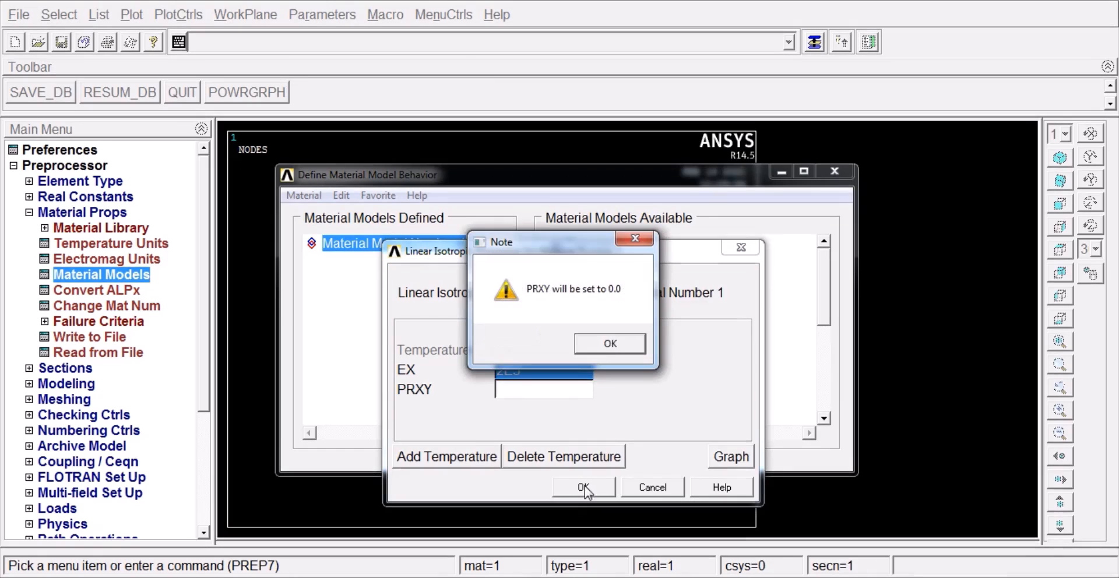
left_click(612, 343)
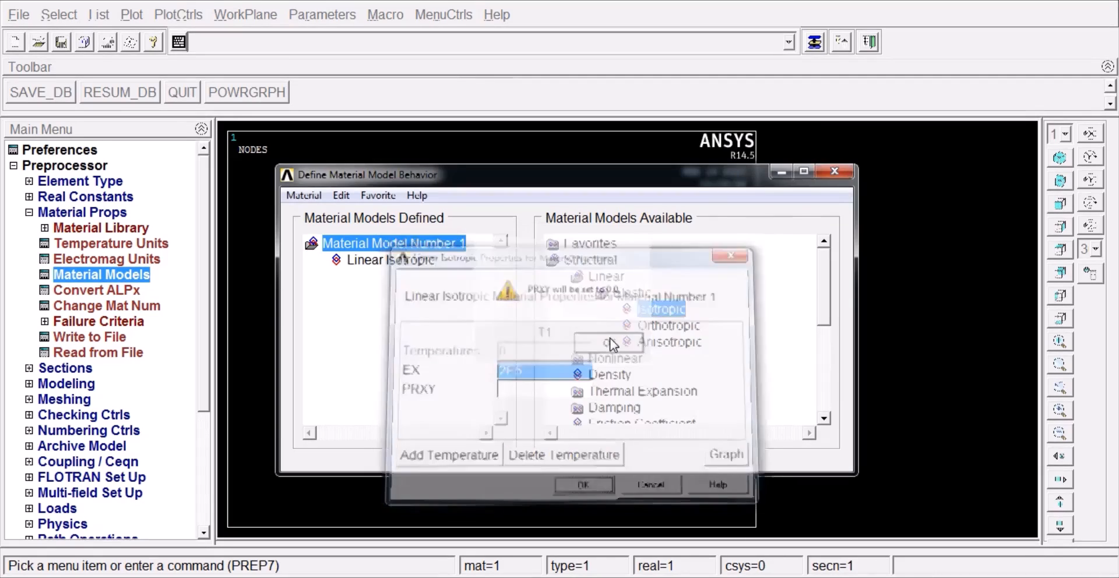
left_click(286, 176)
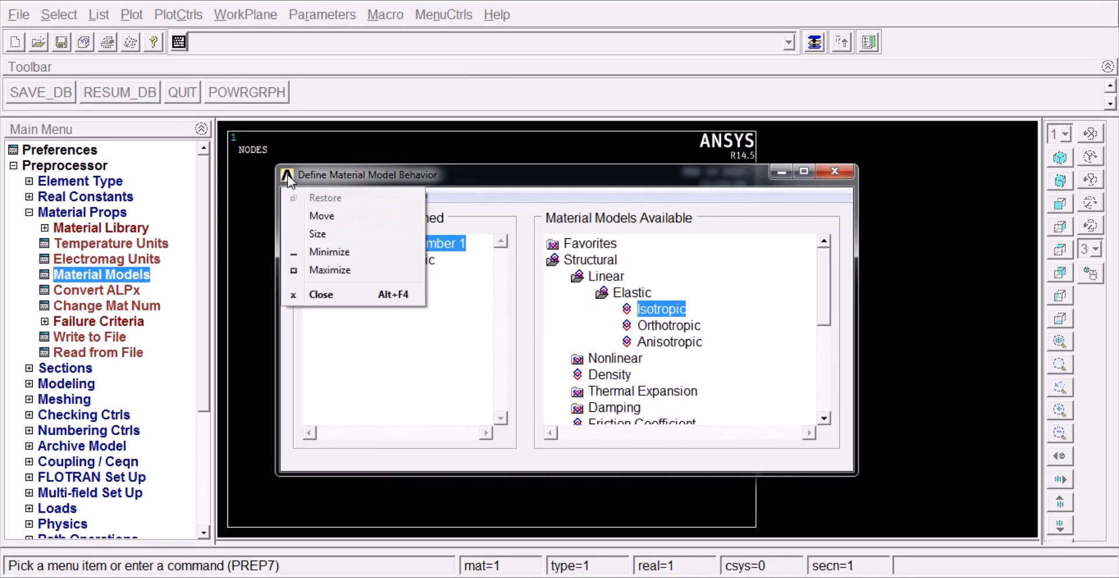
left_click(328, 294)
left_click(41, 213)
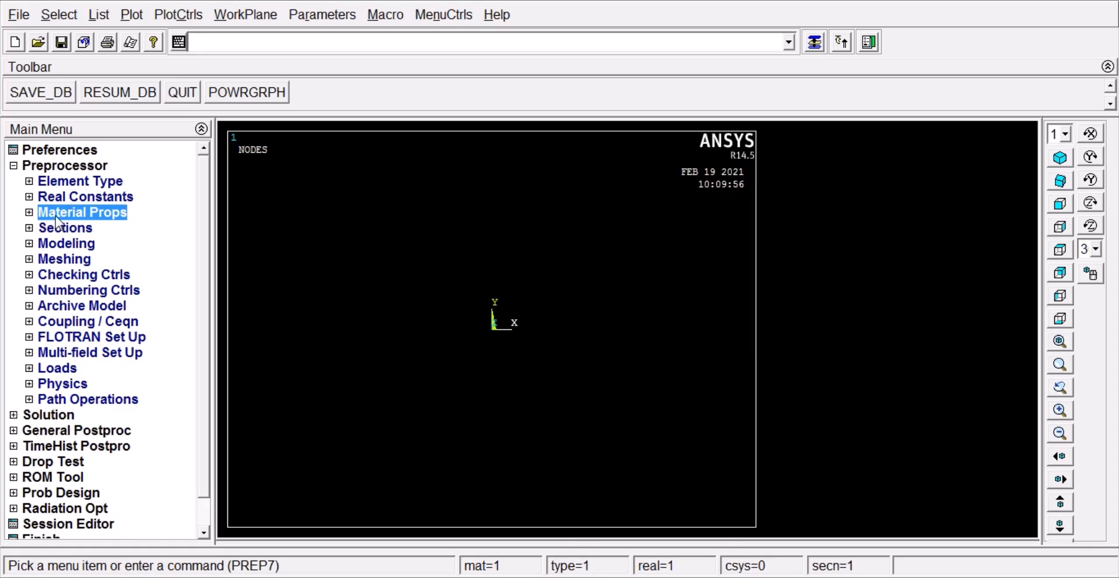
Step: Create node 1 at the origin of the active coordinate system
left_click(39, 245)
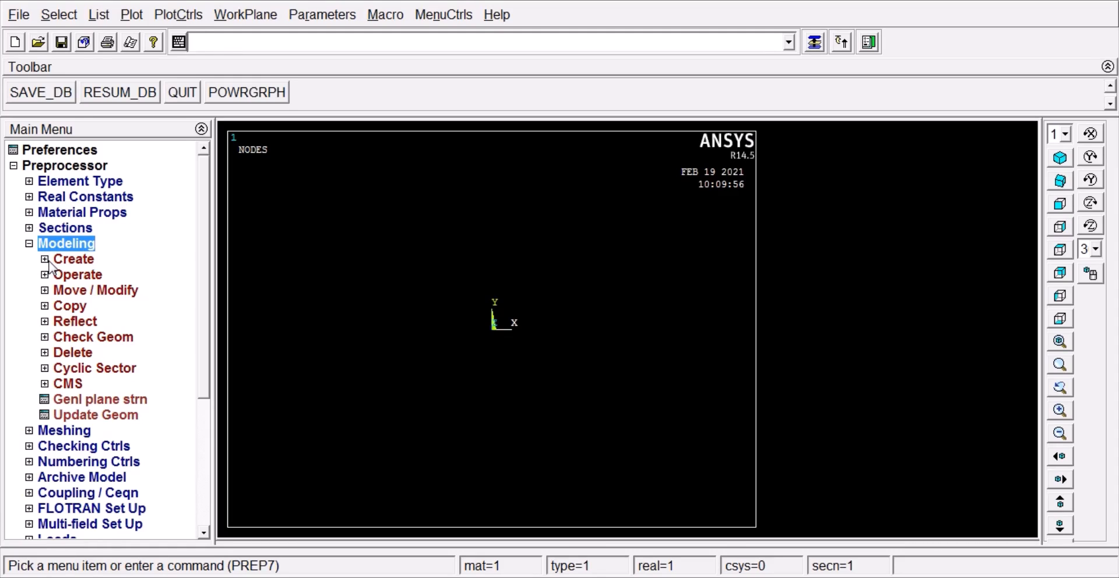
left_click(46, 260)
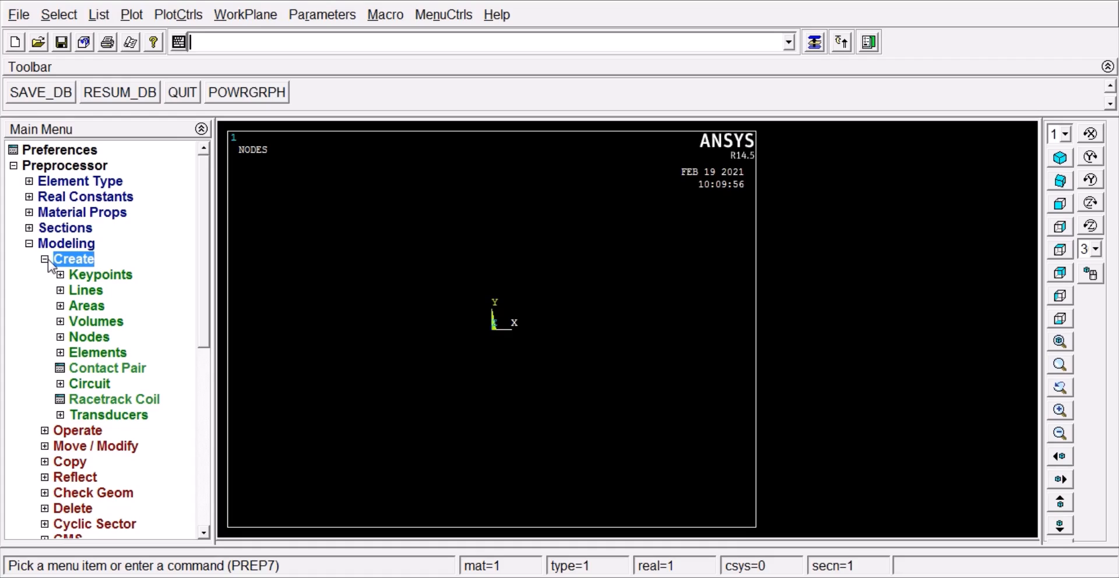
left_click(61, 341)
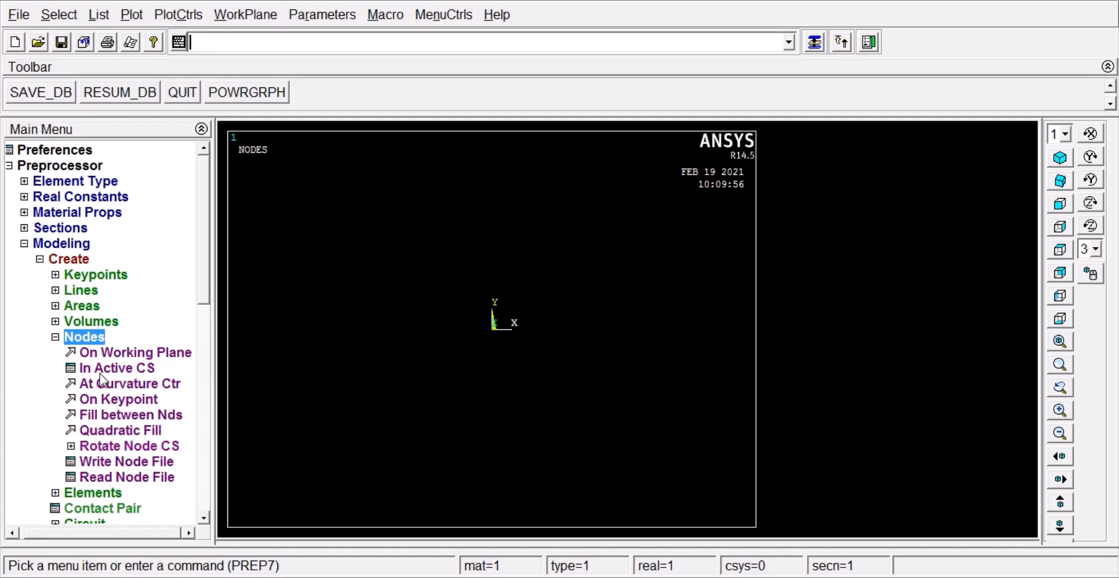
scroll(202, 309, "down", 2)
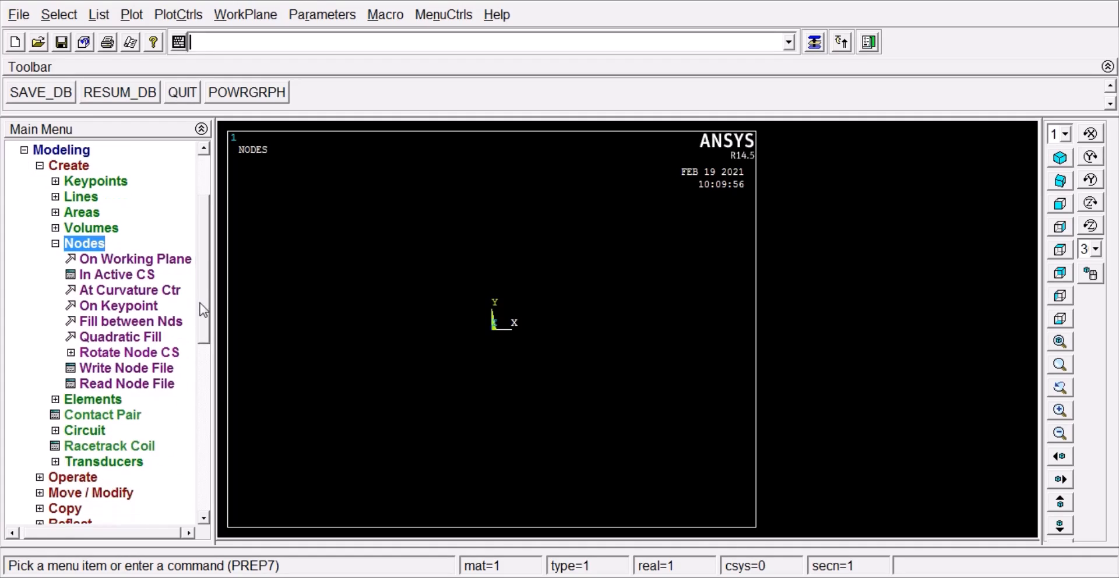
left_click(121, 276)
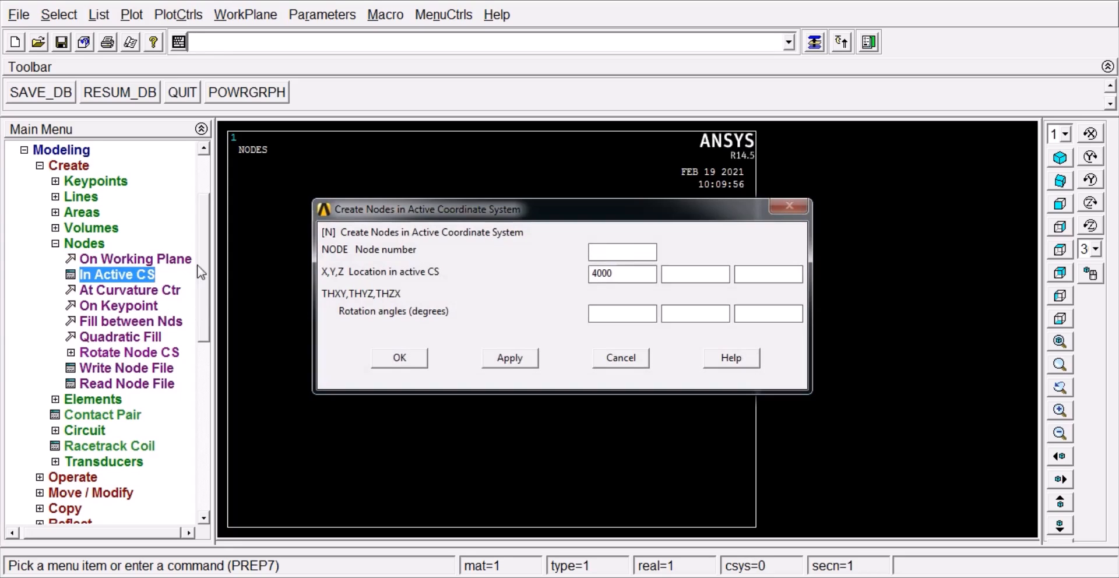
left_click_drag(622, 273, 528, 276)
key("BackSpace")
left_click(599, 252)
type("1")
left_click(602, 274)
left_click(489, 358)
Step: Create node 2 at X = 2000 in the active coordinate system
type("2")
left_click(614, 274)
type("2000")
left_click(507, 360)
Step: Create node 3 at X = 4000 in the active coordinate system and finish node creation
left_click_drag(624, 256, 579, 254)
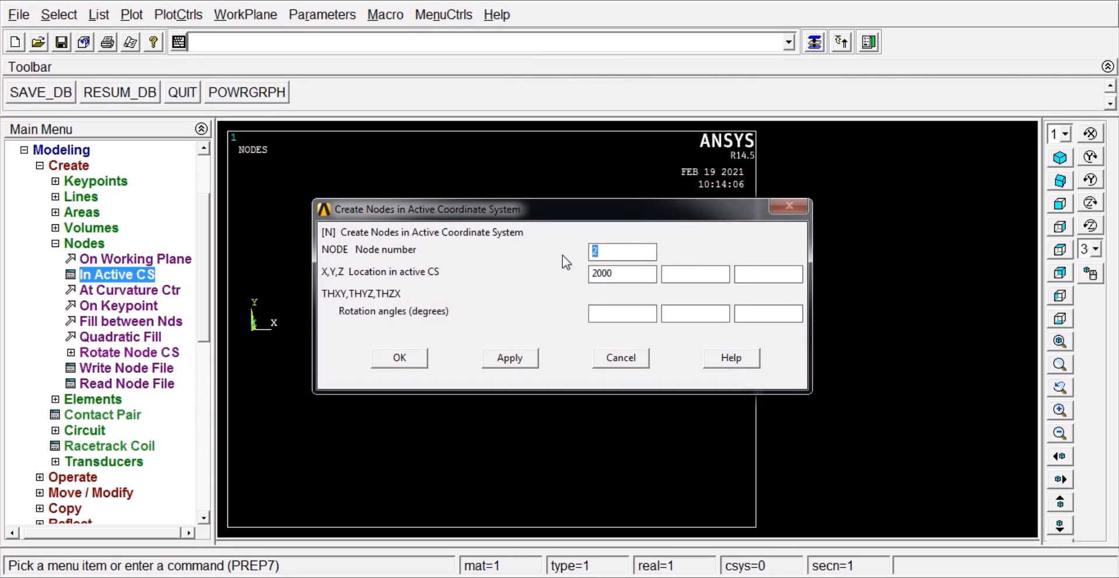
type("3")
key("Tab")
type("4000")
left_click(400, 358)
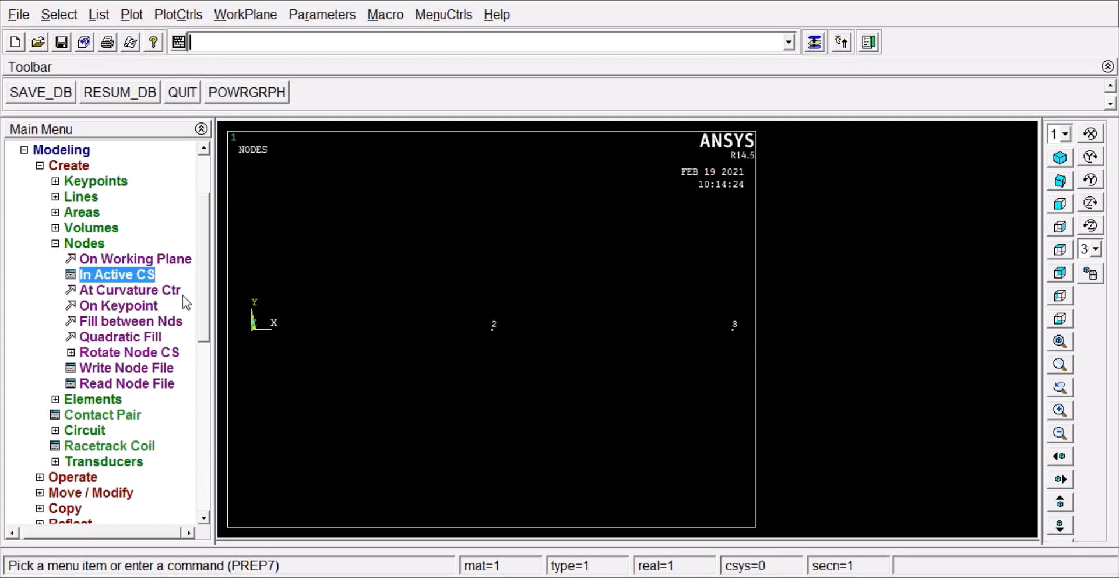
Step: Create an auto-numbered element through nodes 1 and 2
left_click(55, 244)
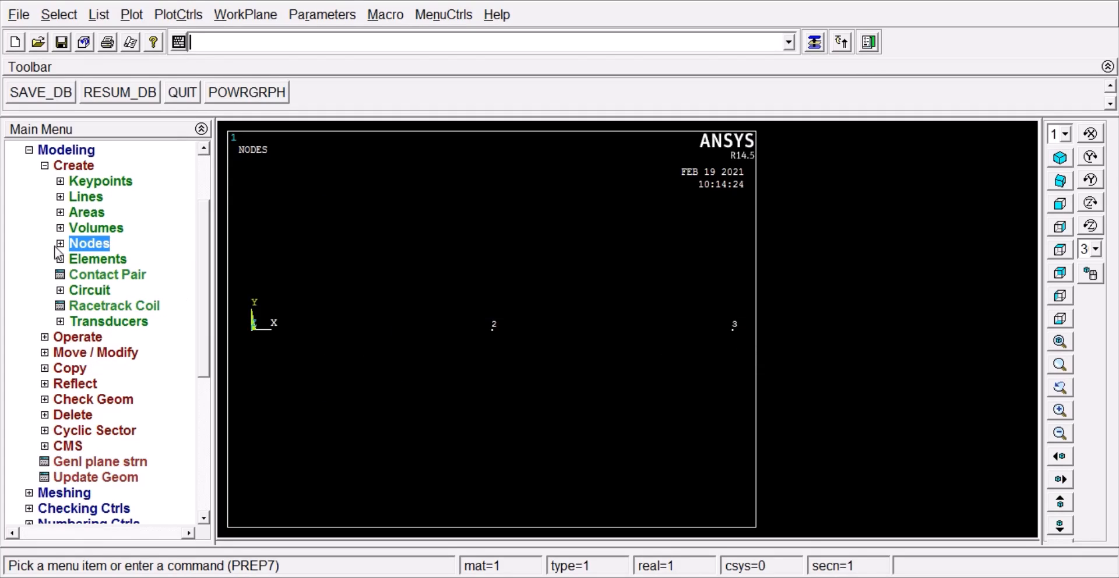
left_click(60, 259)
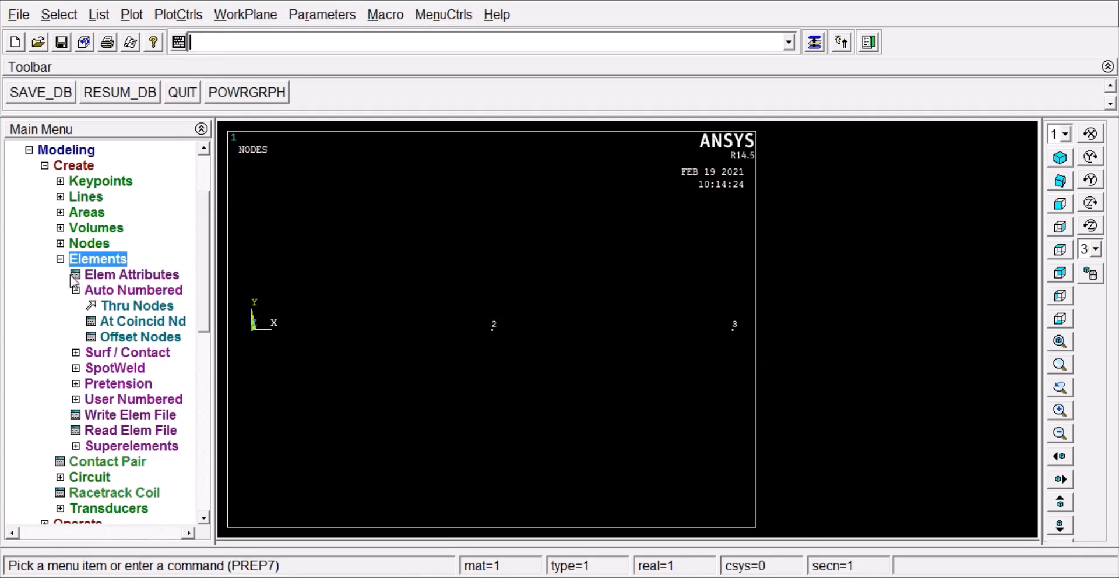
left_click(113, 307)
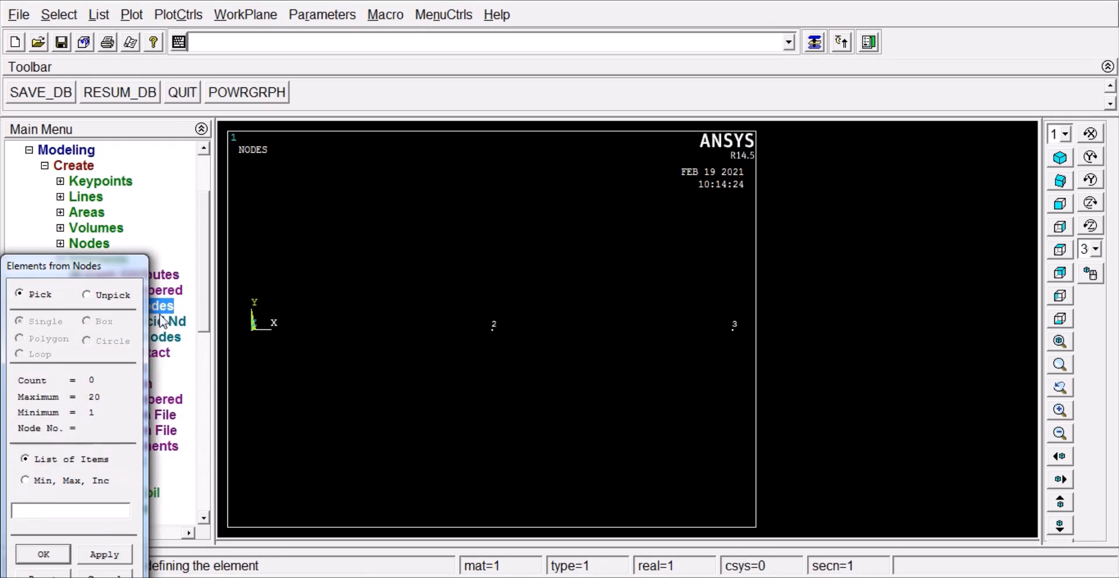
left_click(493, 327)
left_click(42, 555)
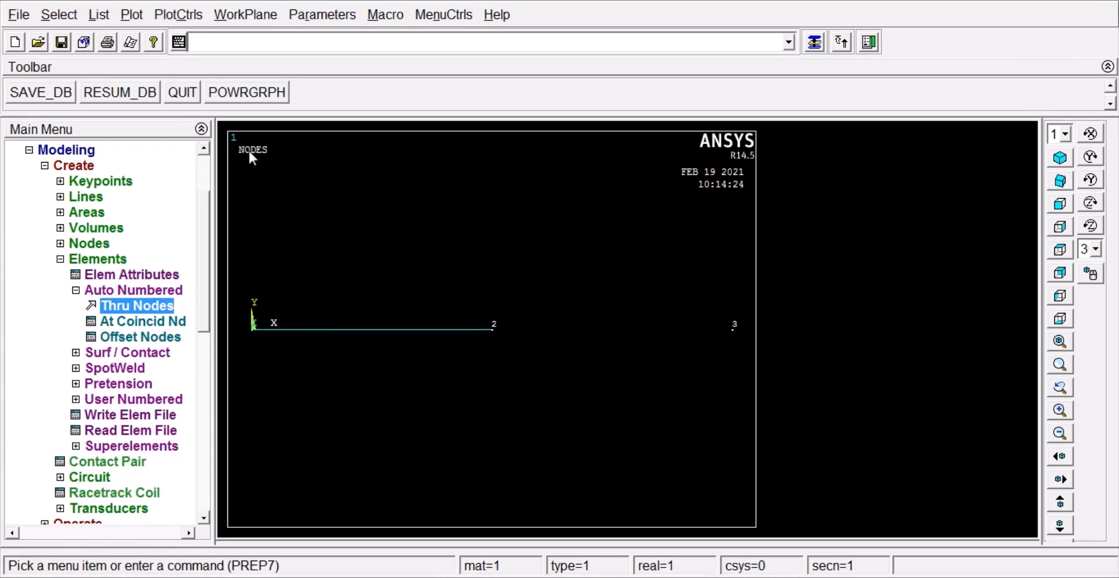
Step: Create a second auto-numbered element through nodes 2 and 3
left_click(150, 308)
left_click(504, 342)
left_click(740, 329)
left_click(38, 551)
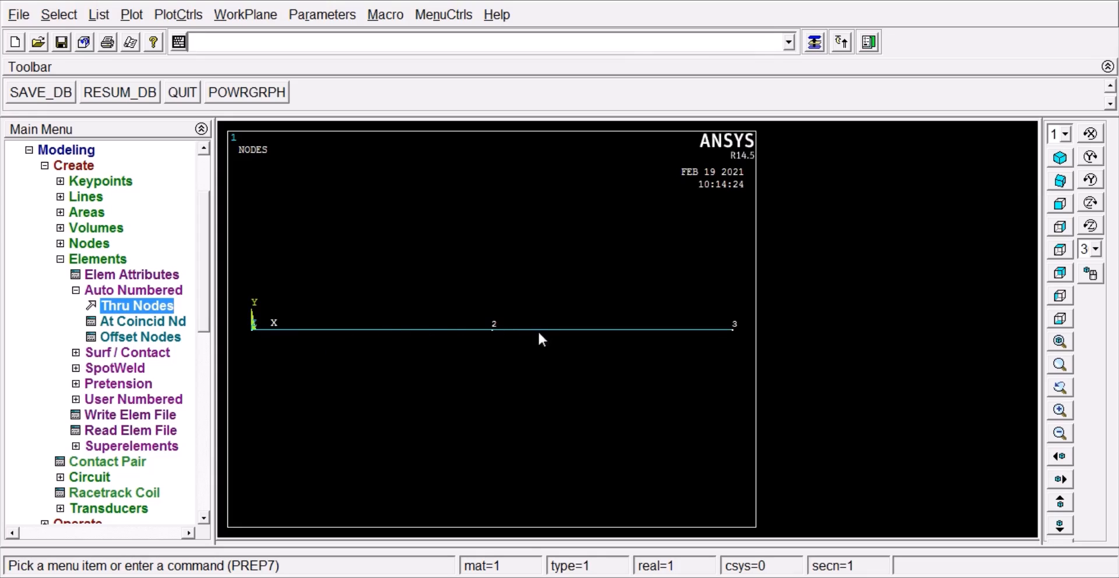
left_click(61, 259)
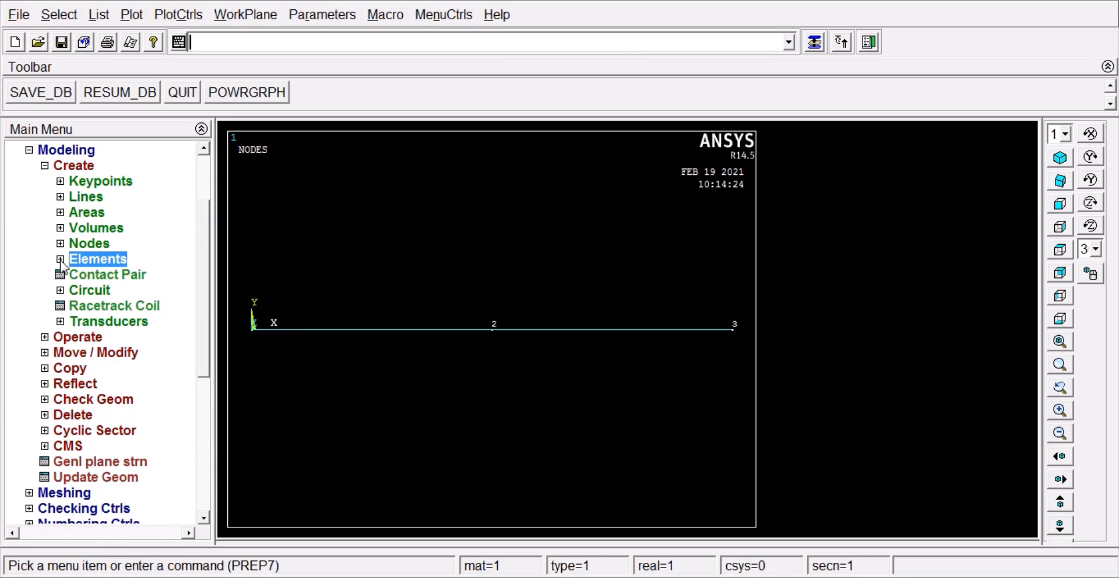
Step: Constrain all degrees of freedom at node 1 with a structural displacement load
left_click(44, 166)
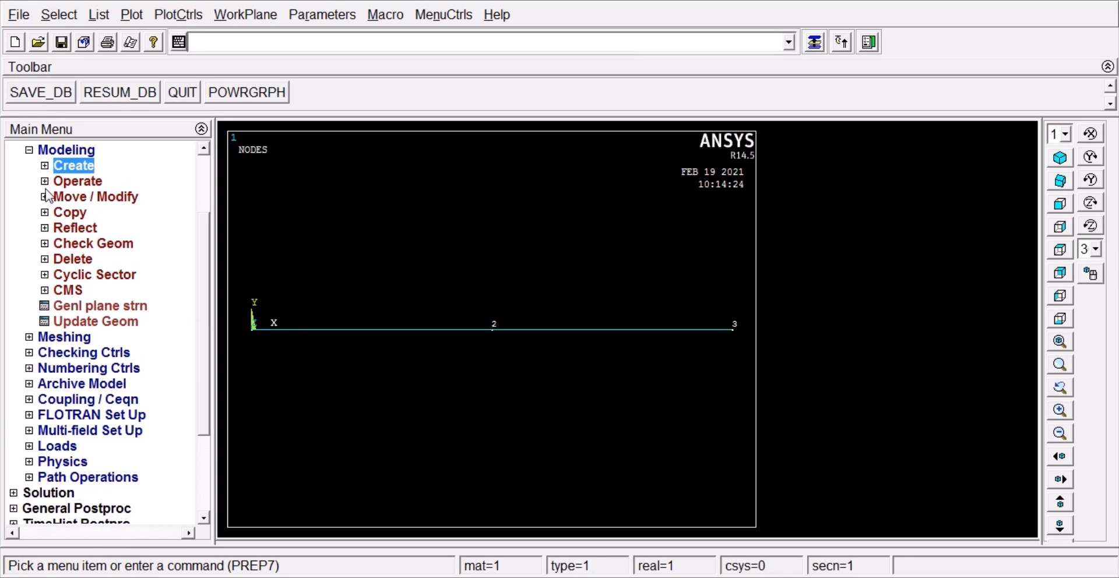
left_click(29, 150)
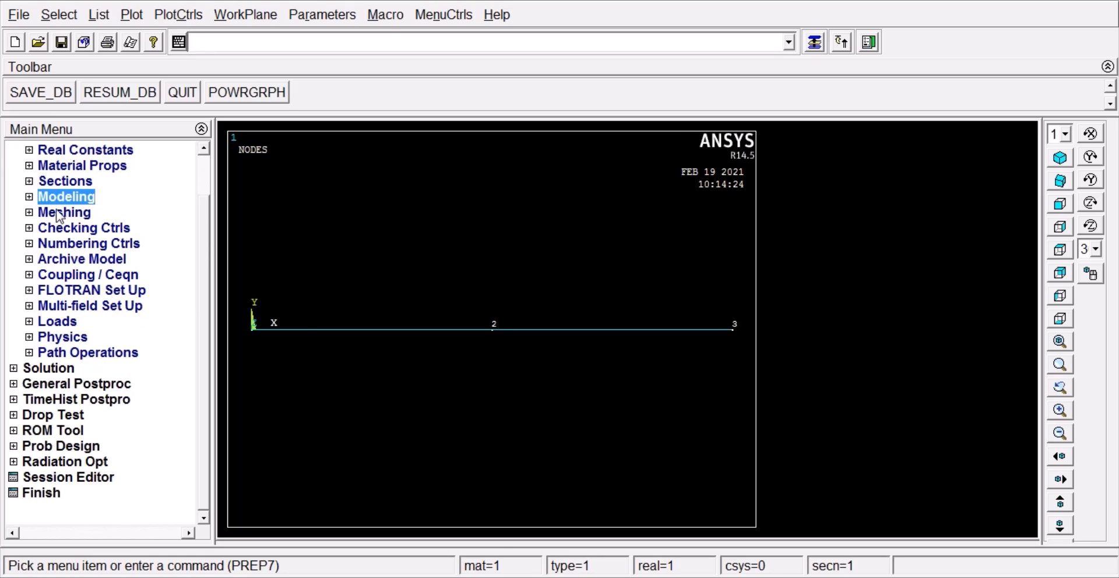
left_click(28, 323)
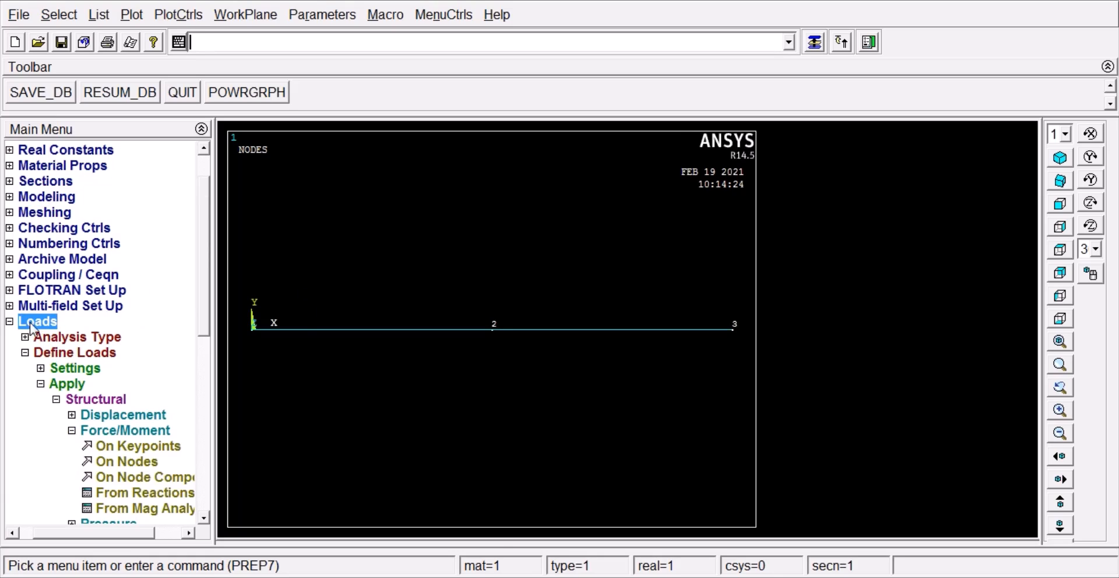
left_click(86, 416)
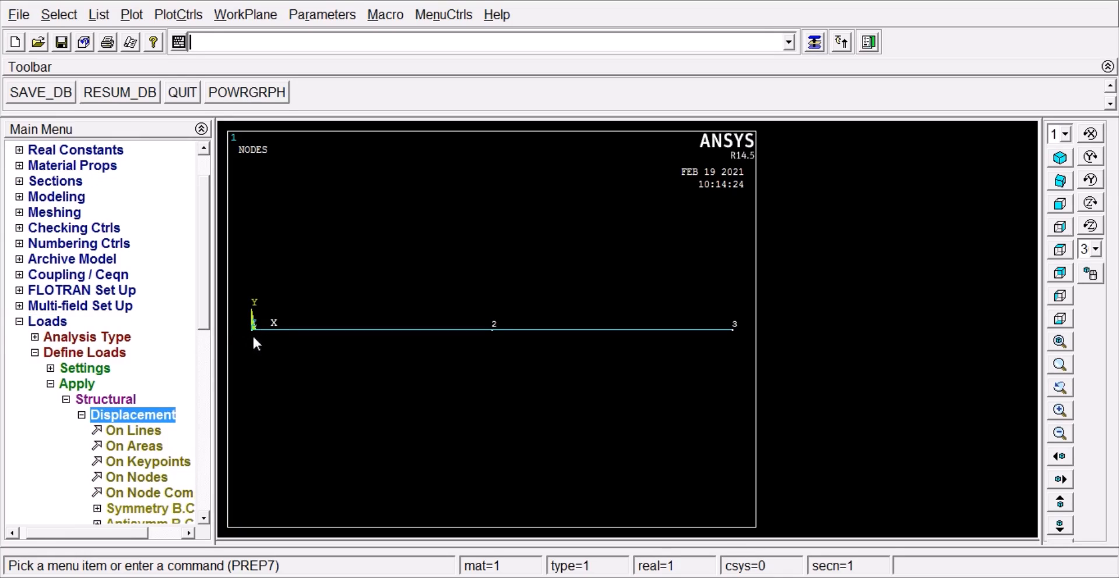
left_click_drag(205, 319, 202, 349)
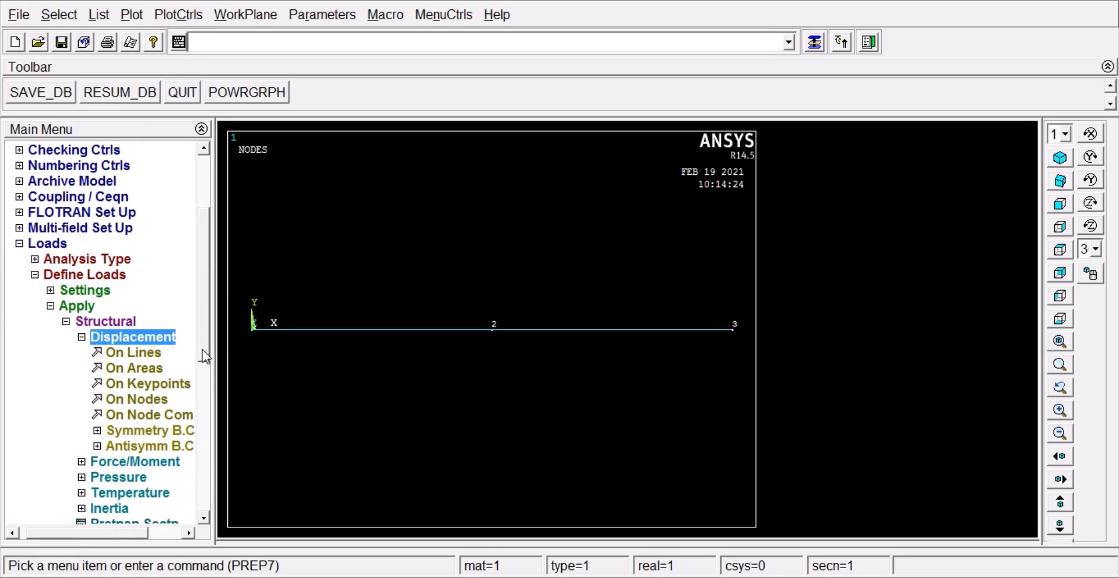
left_click(135, 401)
left_click(250, 329)
left_click(44, 554)
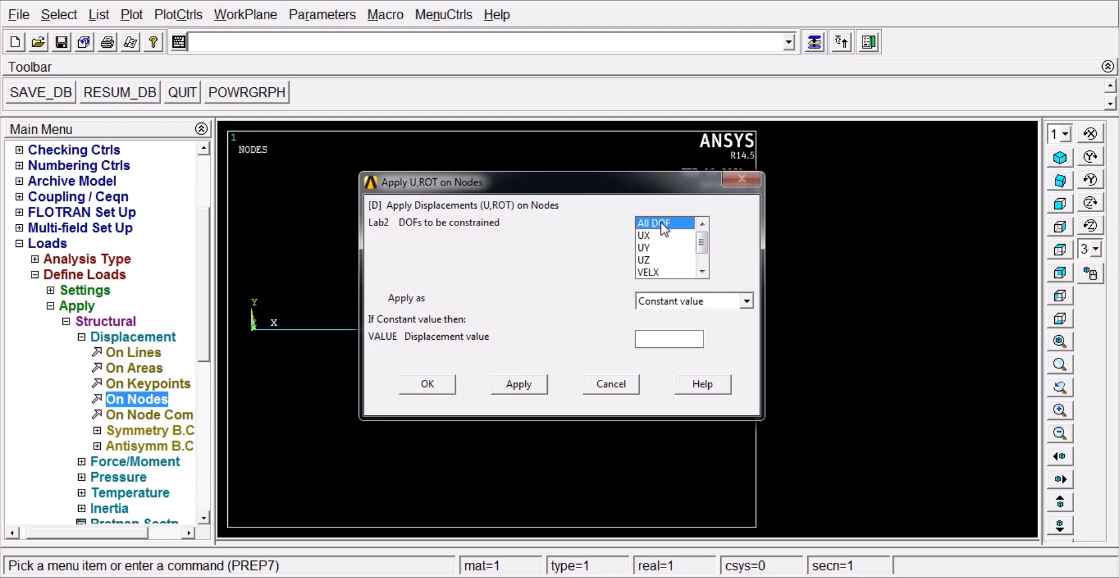
left_click(428, 383)
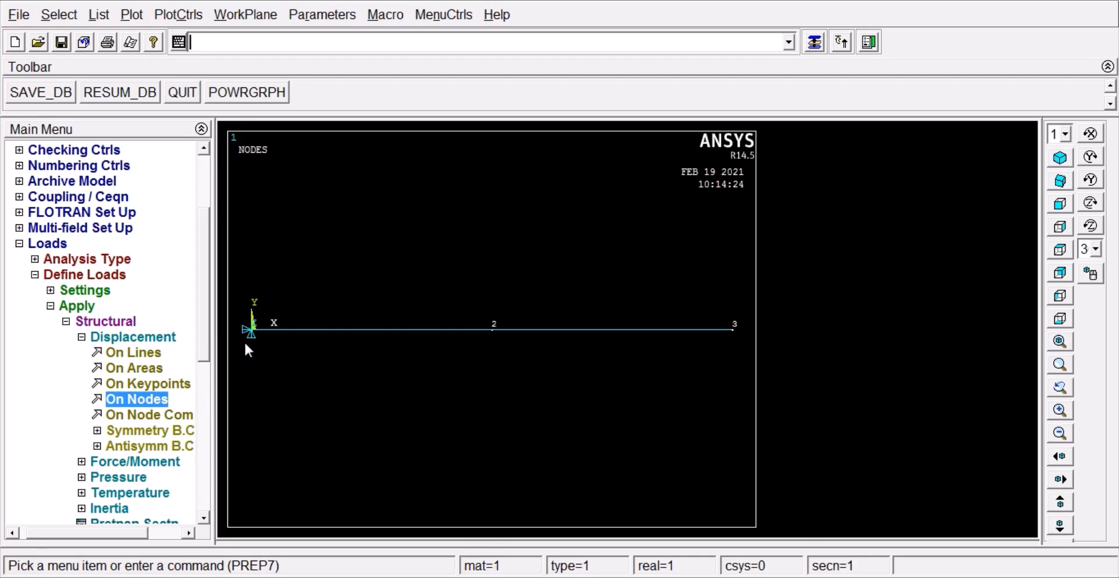
Step: Apply a constant FX force of 600 to node 3
left_click(81, 338)
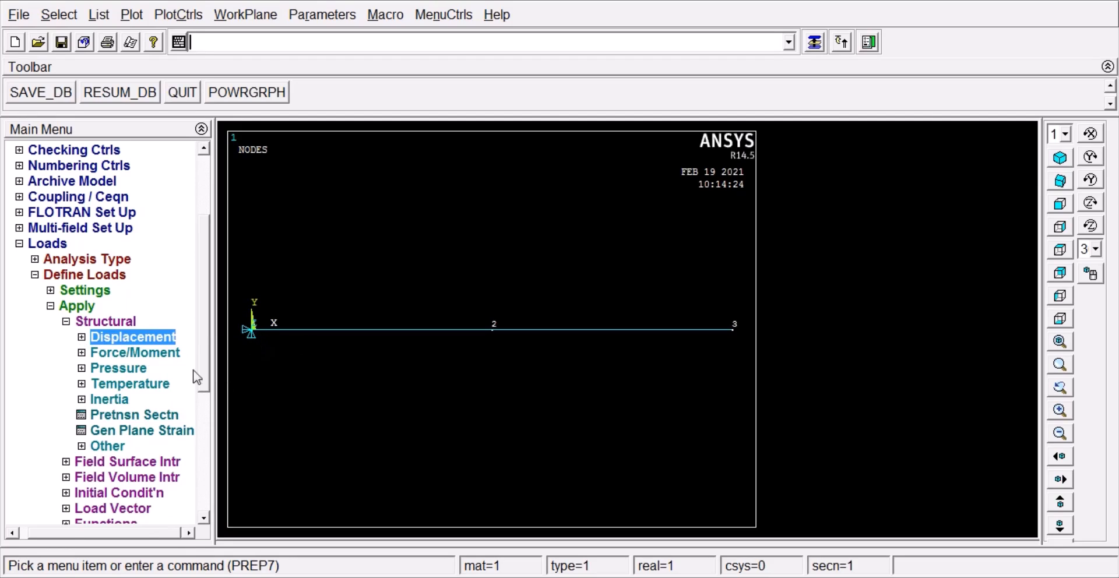
left_click(94, 353)
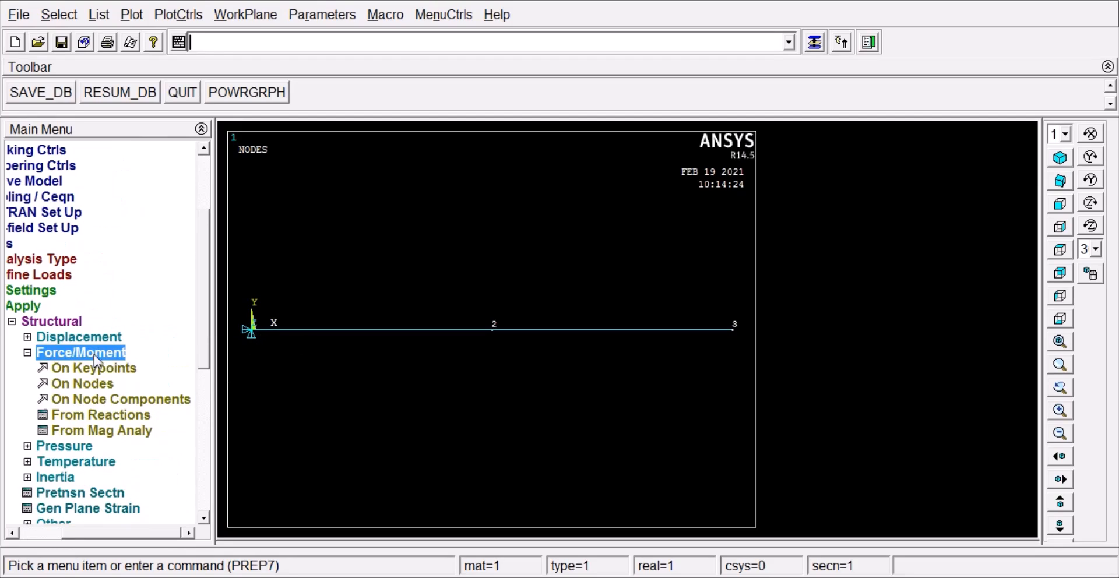
left_click(93, 385)
left_click(733, 330)
left_click(44, 554)
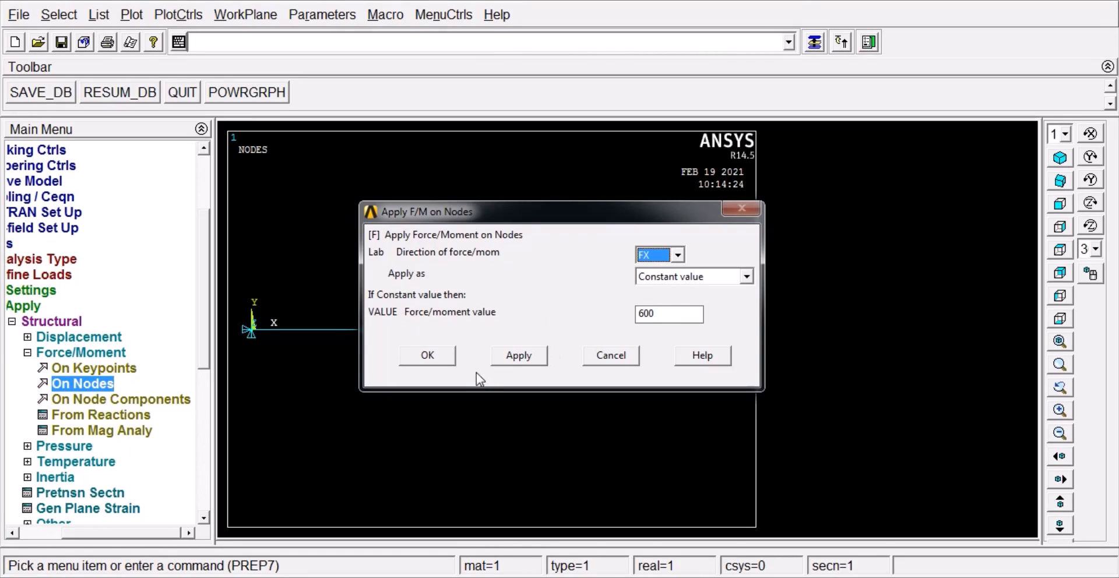
left_click(428, 356)
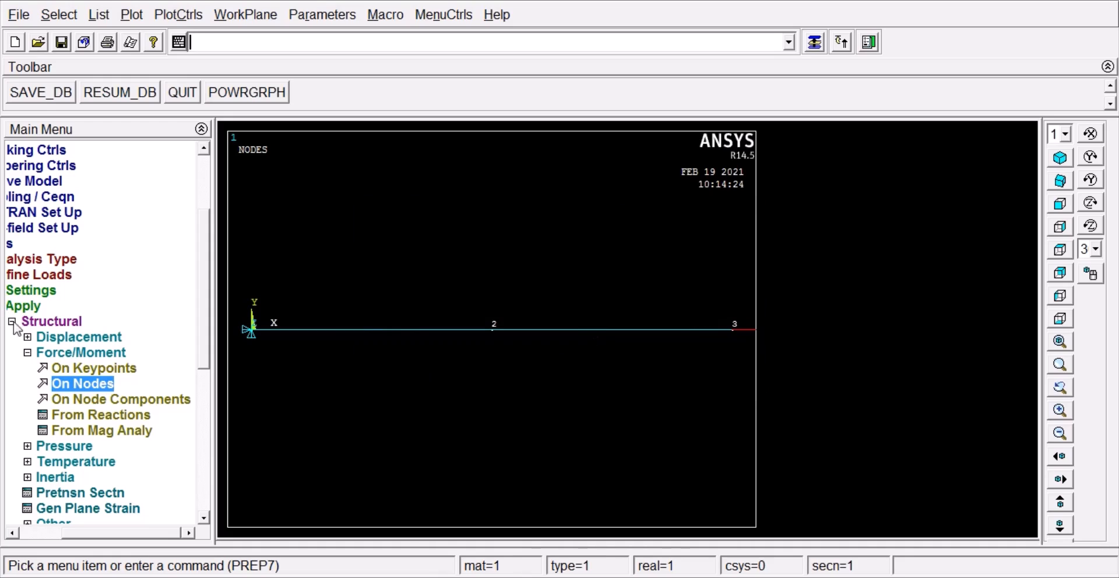
Step: Solve the current load step and close the solution note and status listing
left_click_drag(126, 532, 92, 532)
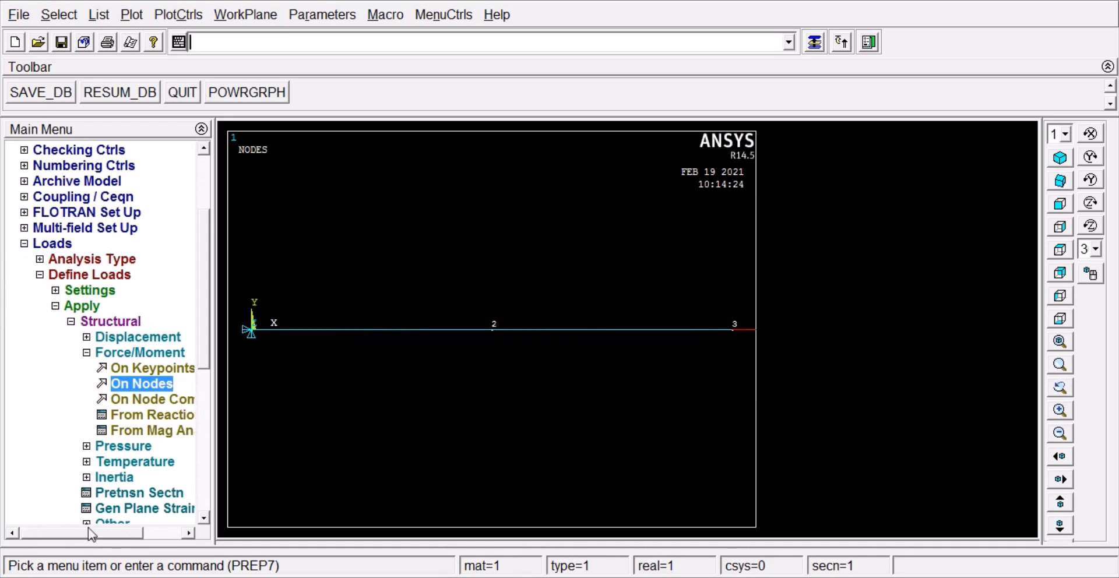
left_click(29, 247)
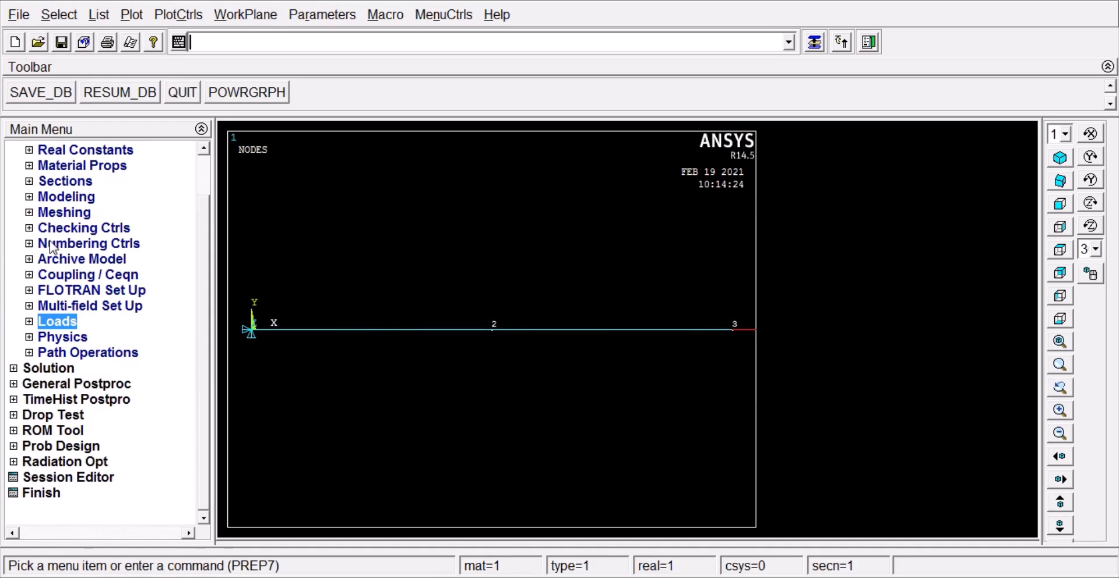
left_click_drag(201, 228, 201, 196)
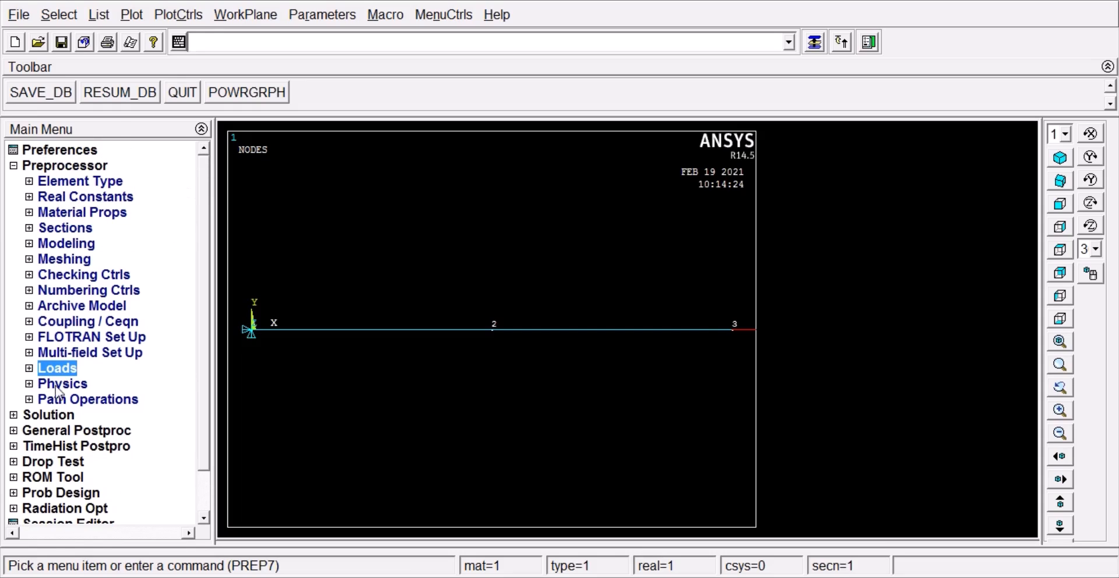
left_click(14, 166)
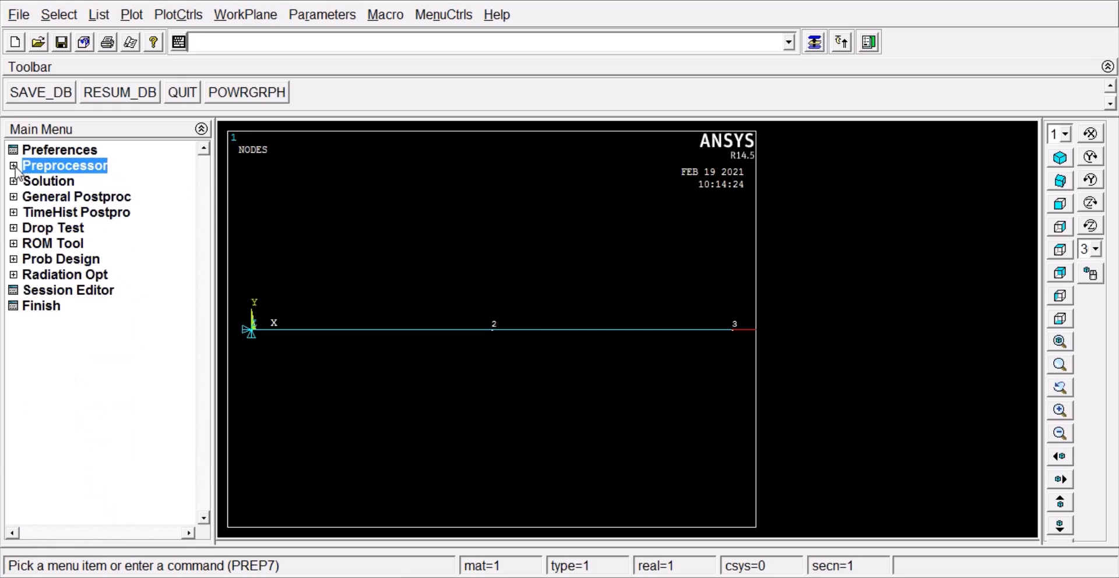
left_click(55, 184)
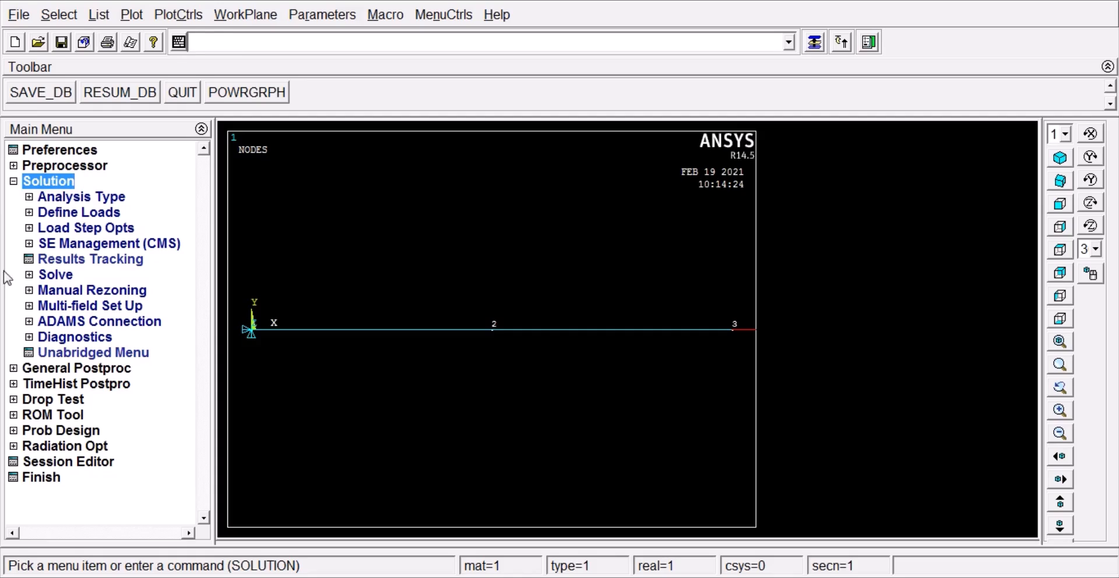
left_click(52, 275)
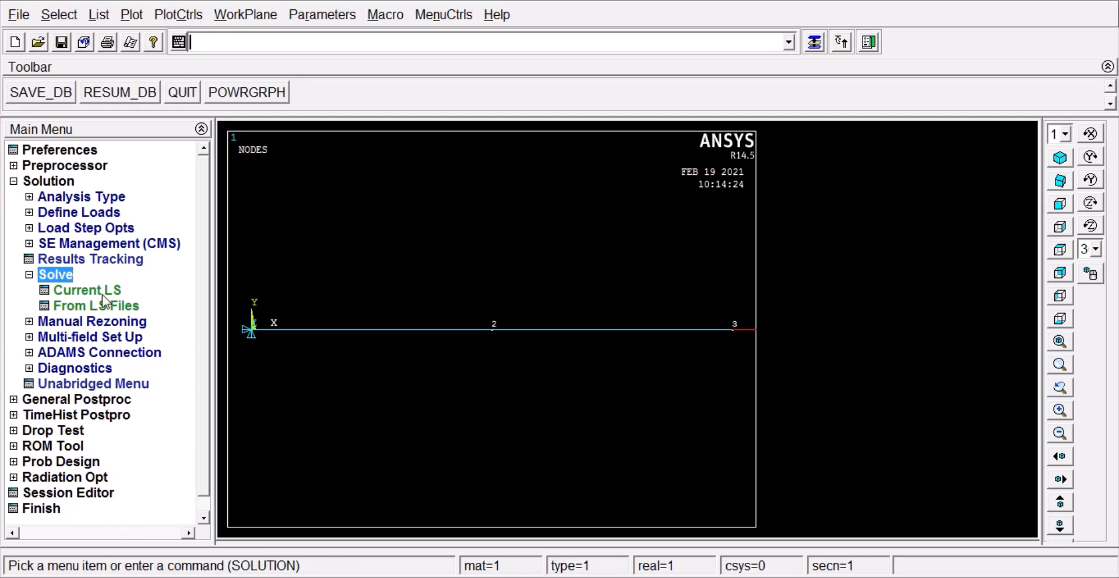
left_click(80, 291)
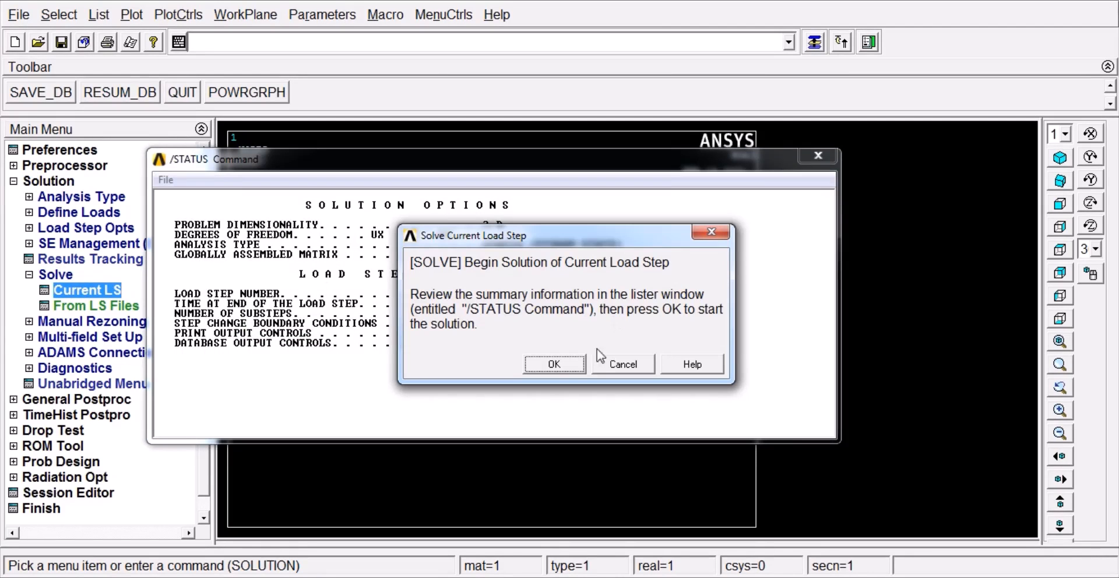
left_click(563, 362)
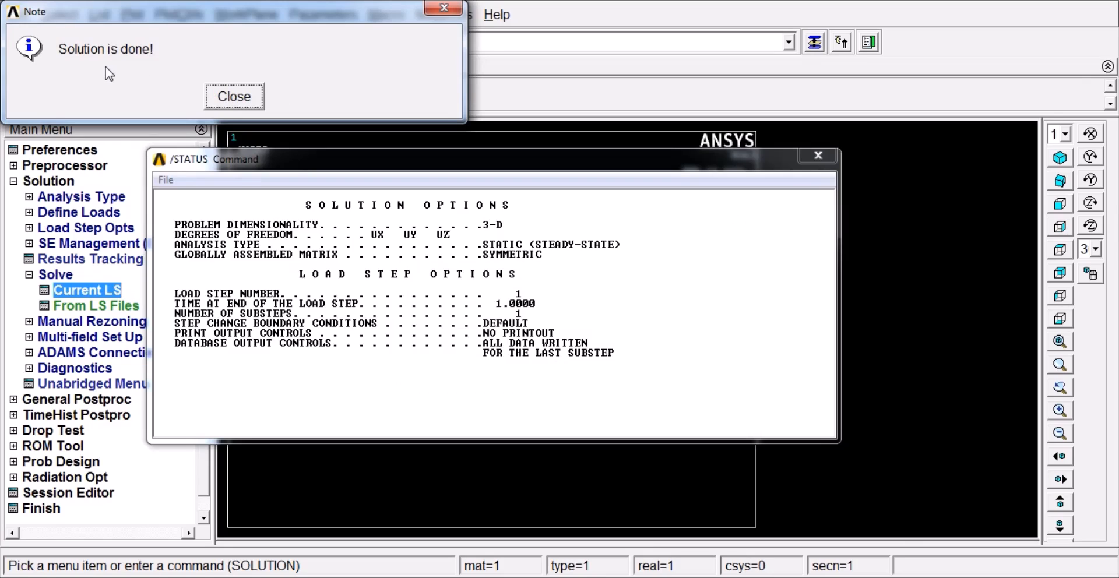
left_click(234, 96)
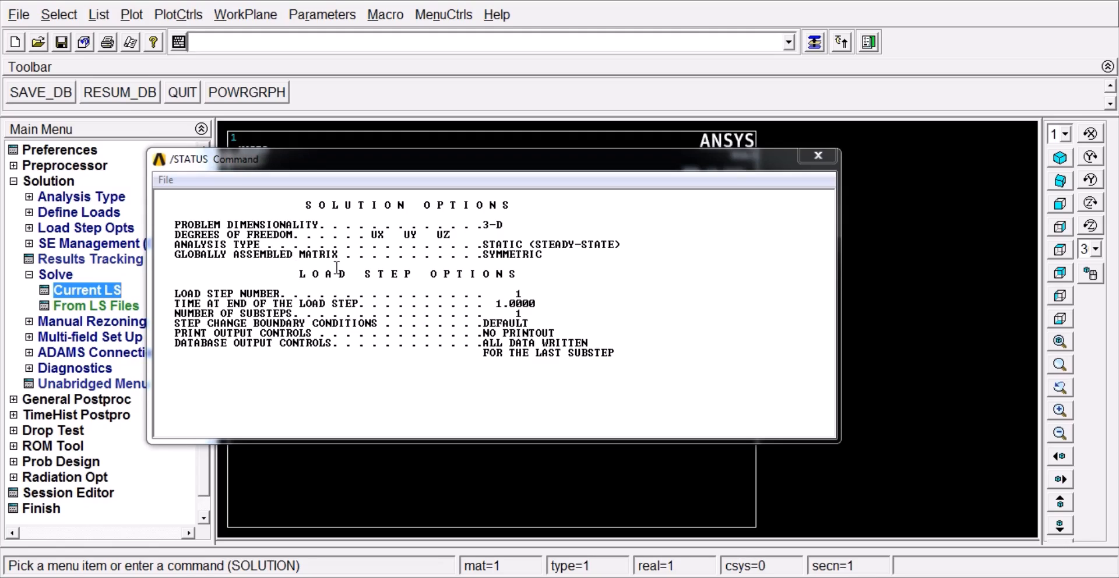
left_click(166, 180)
left_click(192, 253)
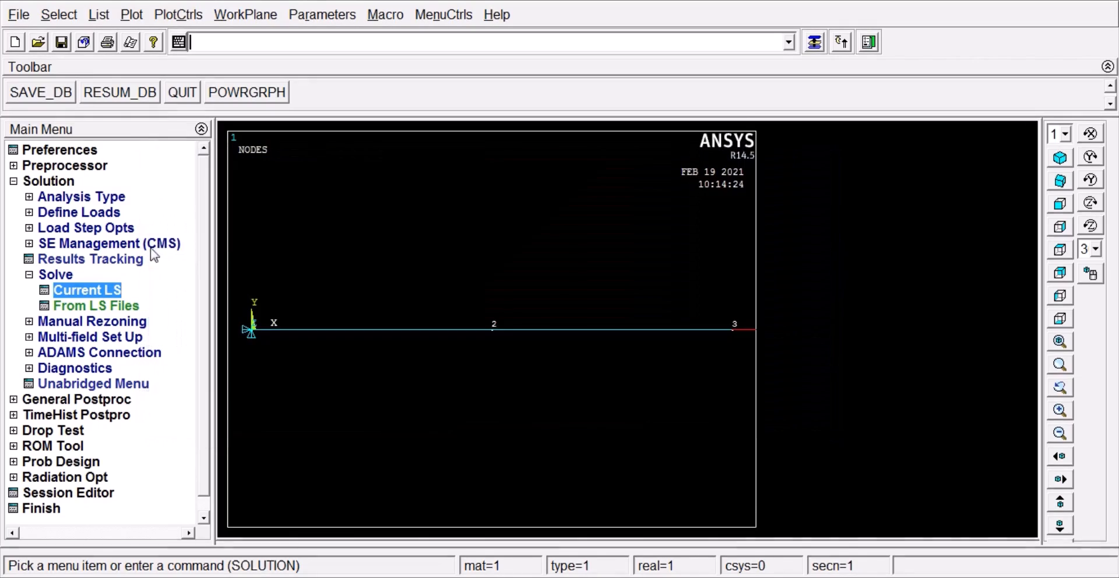
Step: Open general postprocessing, check the analytical solution slide in PowerPoint for displacement, stress and reaction, and return to ANSYS
left_click(12, 181)
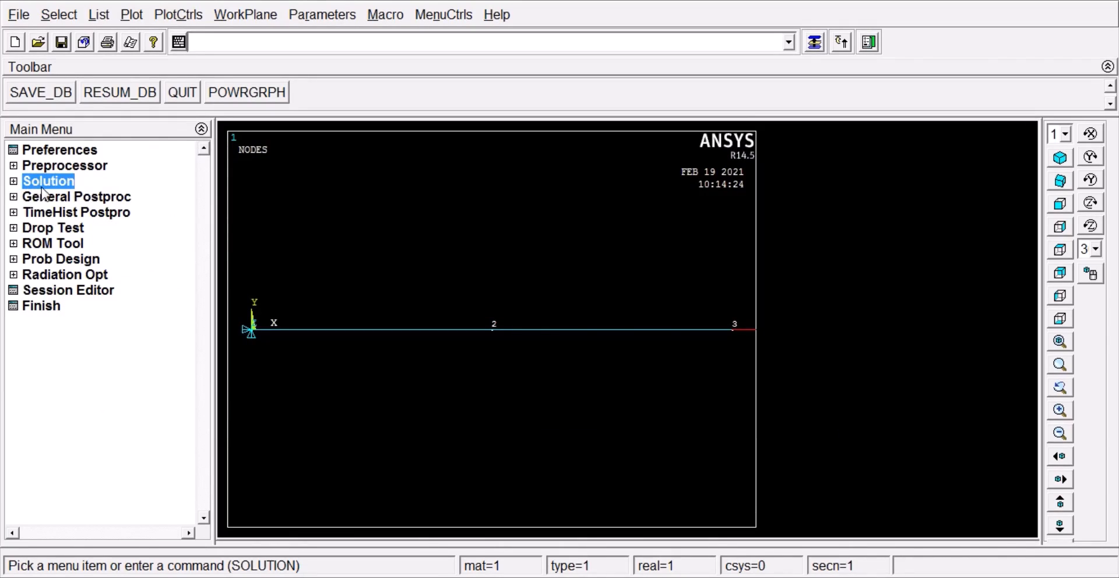
left_click(16, 198)
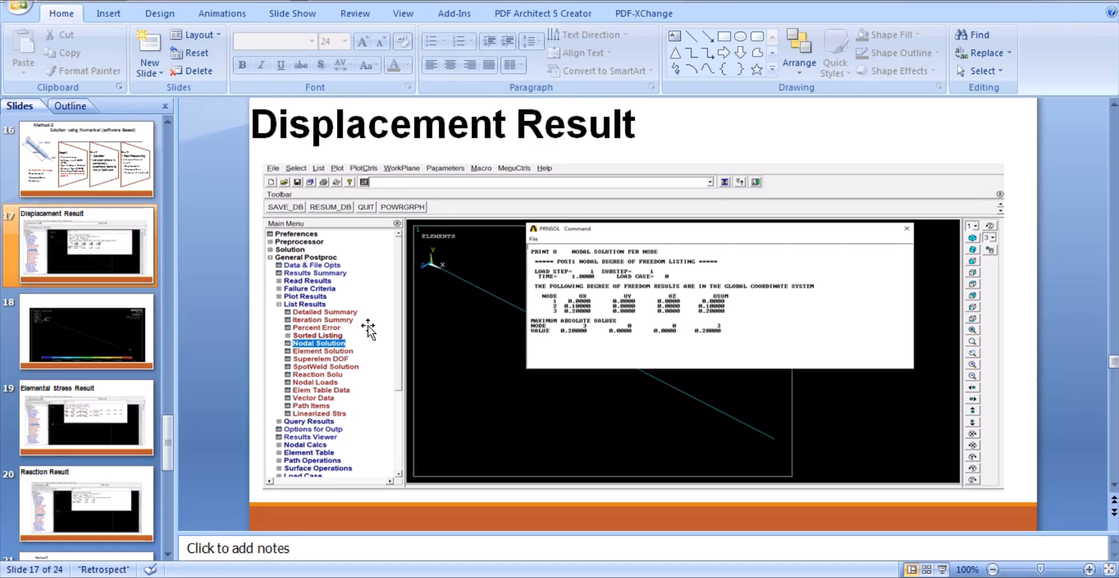
scroll(440, 253, "up", 2)
scroll(440, 253, "up", 6)
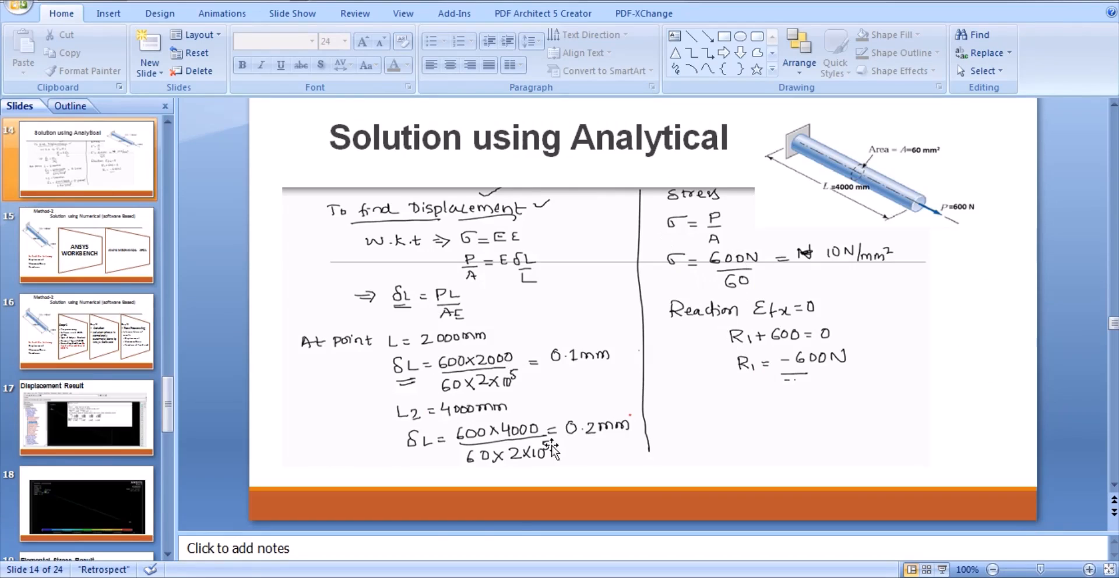
mouse_move(412, 562)
left_click(455, 511)
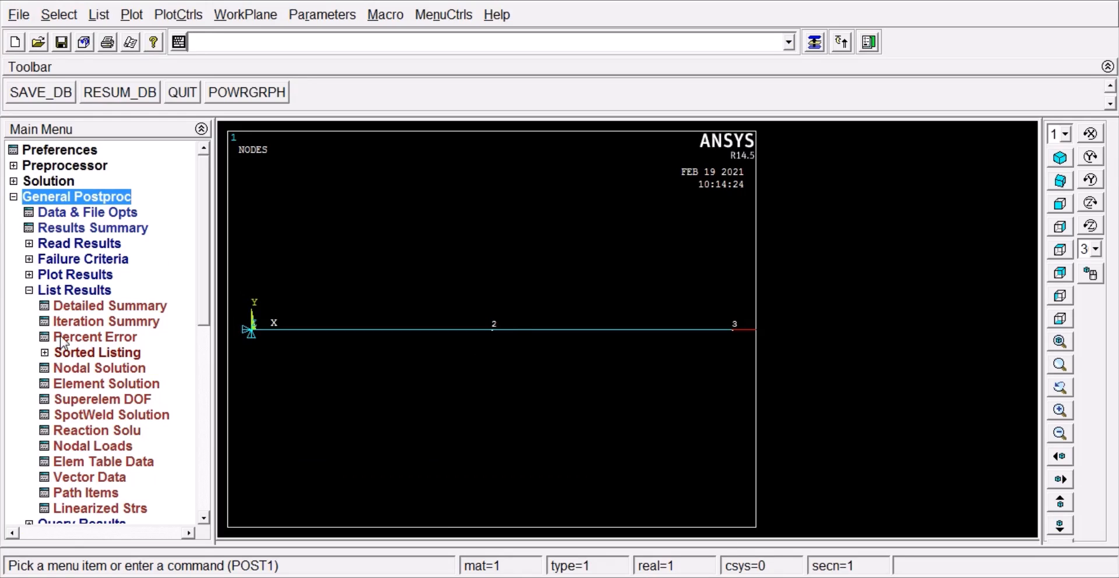
Step: List the reaction solution for all items, compare node 1's FX reaction with the analytical slide, and close the listing
left_click(85, 431)
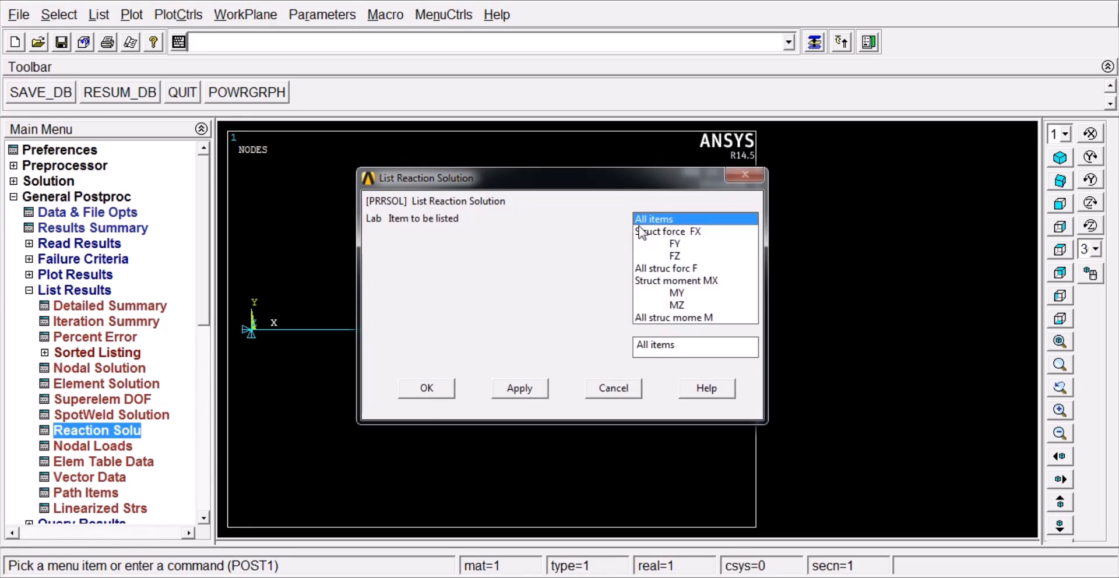
left_click(424, 388)
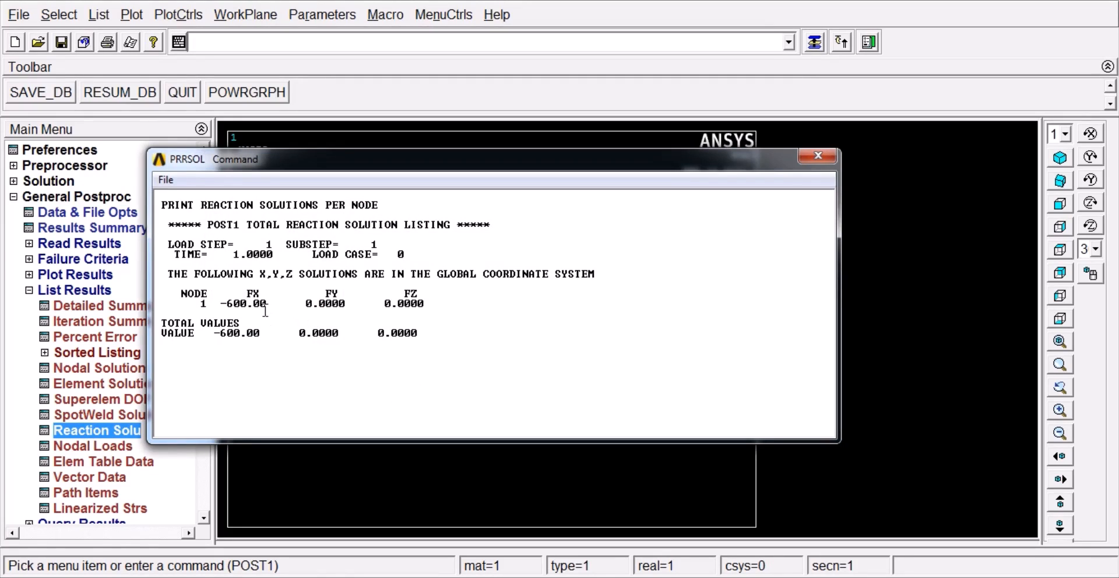
left_click_drag(182, 294, 266, 304)
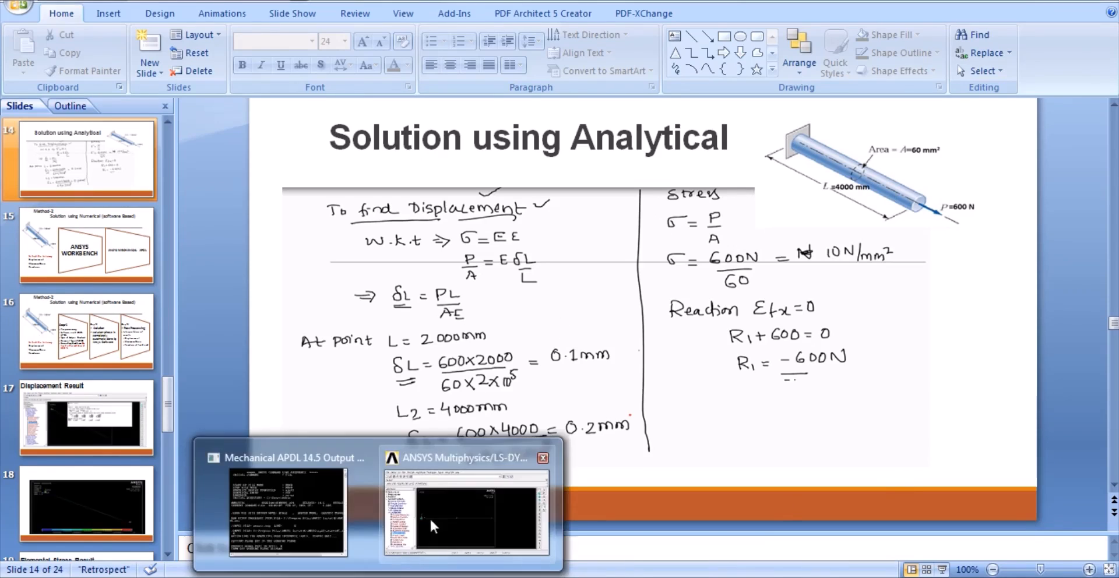
left_click(429, 516)
left_click(269, 315)
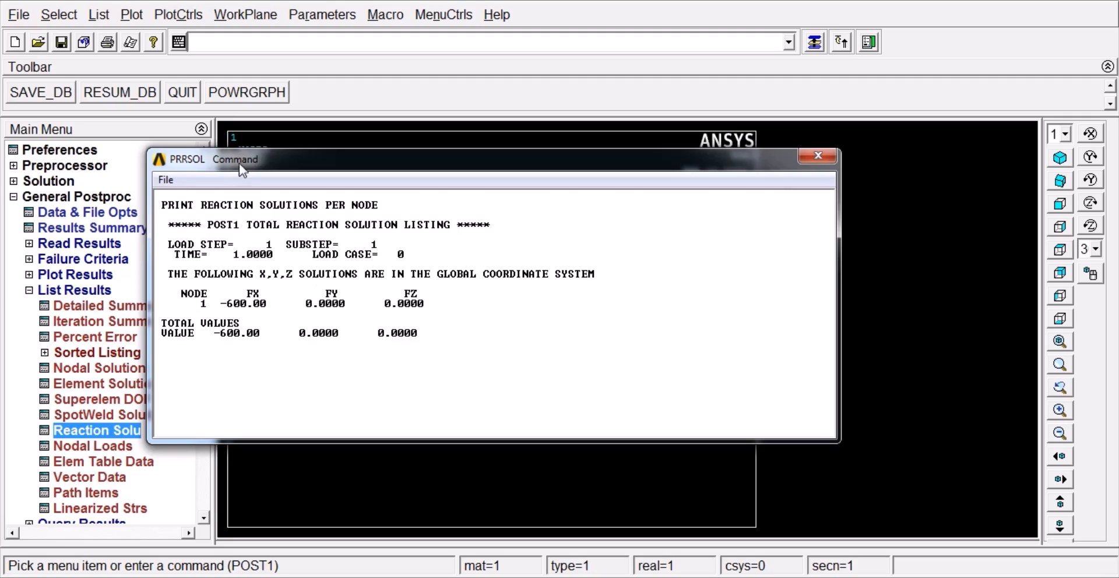
left_click(166, 180)
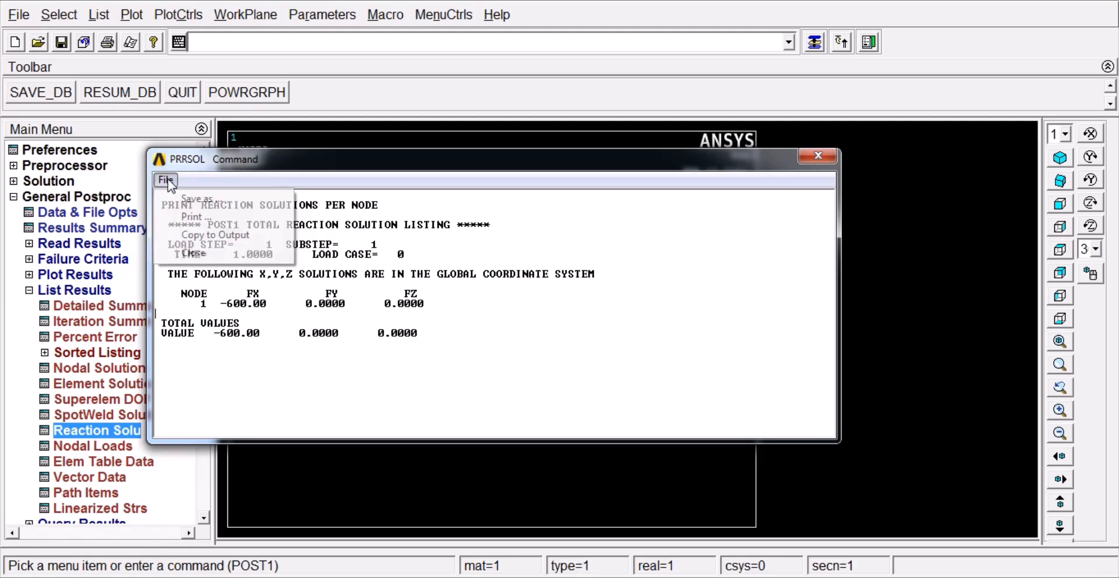
left_click(193, 254)
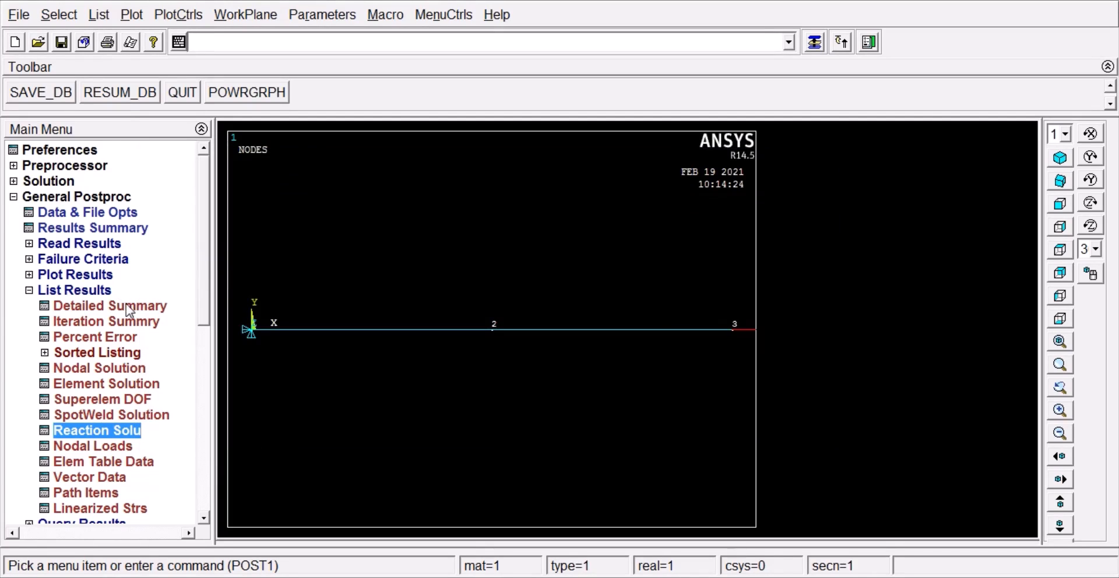
Step: List the nodal displacement vector sum and examine the results rows for nodes 1 and 2
left_click(107, 372)
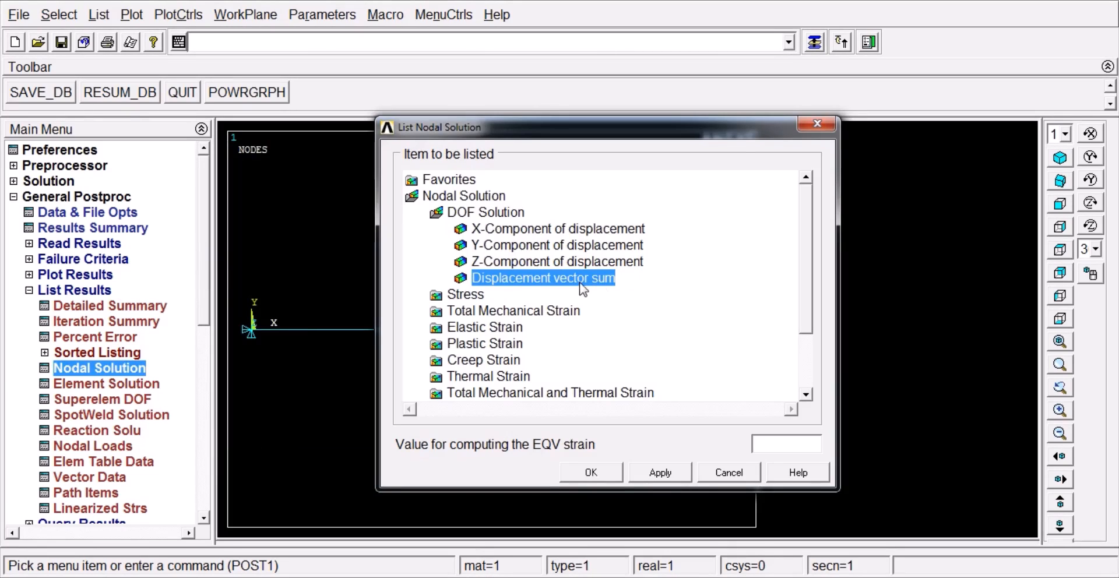
left_click(584, 474)
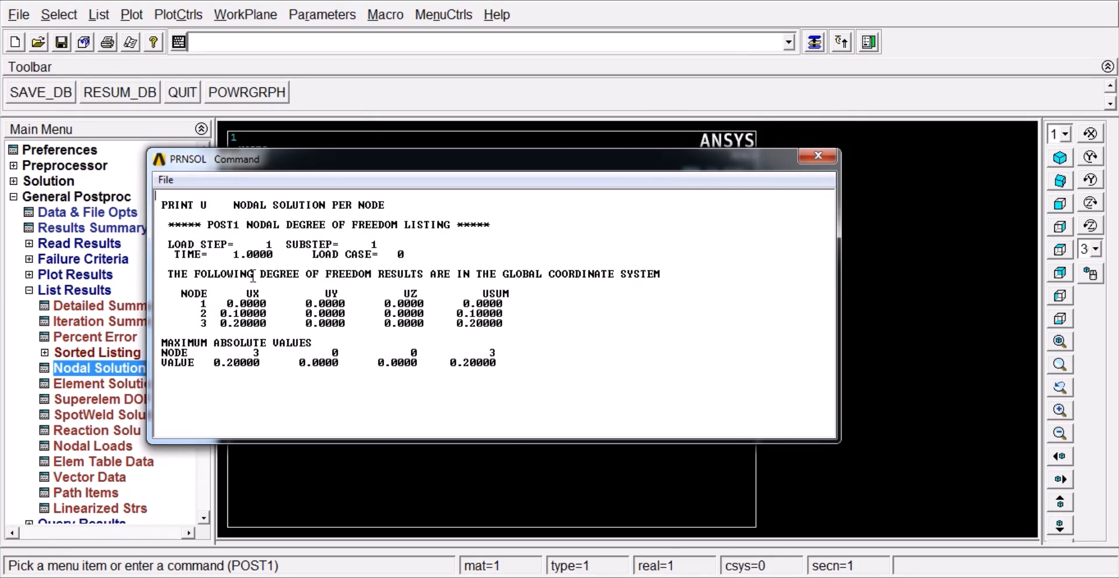
left_click_drag(202, 303, 507, 304)
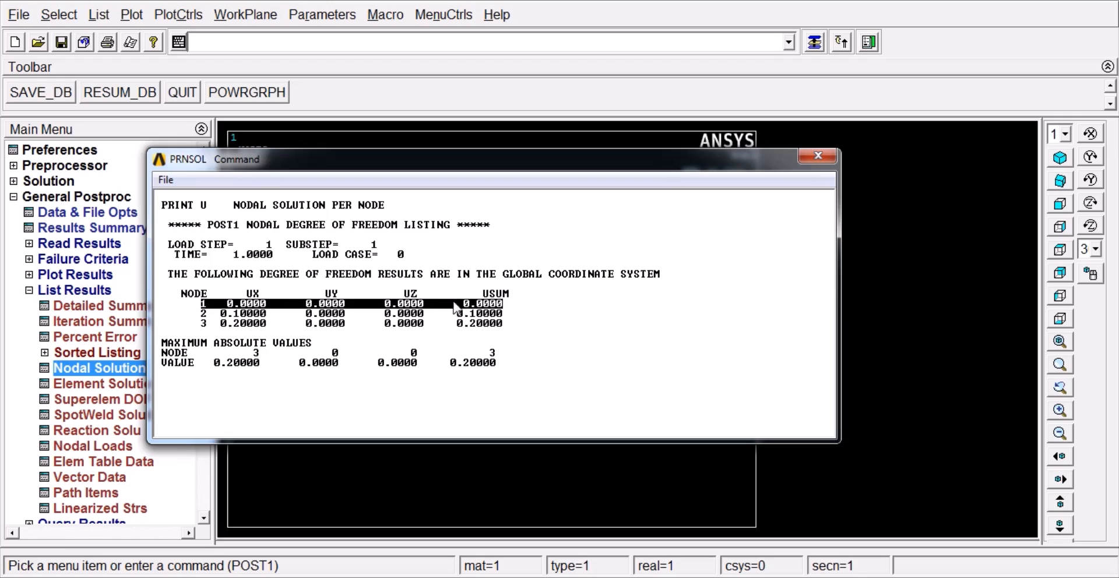
double_click(204, 314)
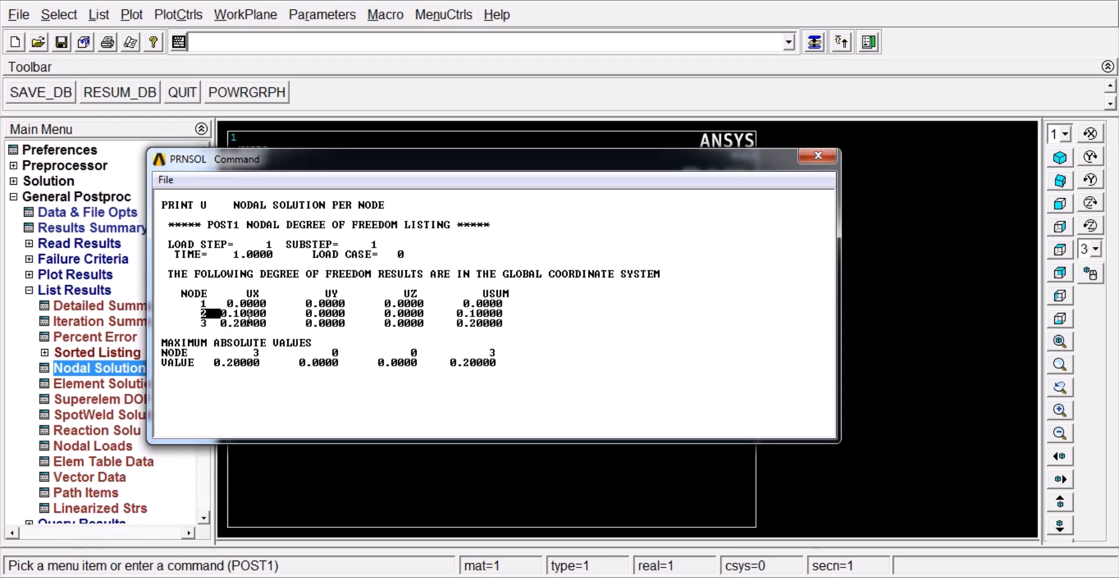
Step: Compare the nodal displacement rows for nodes 2 and 3 with the analytical slide in PowerPoint, return to ANSYS, and close the listing
double_click(204, 323)
key("alt+Tab")
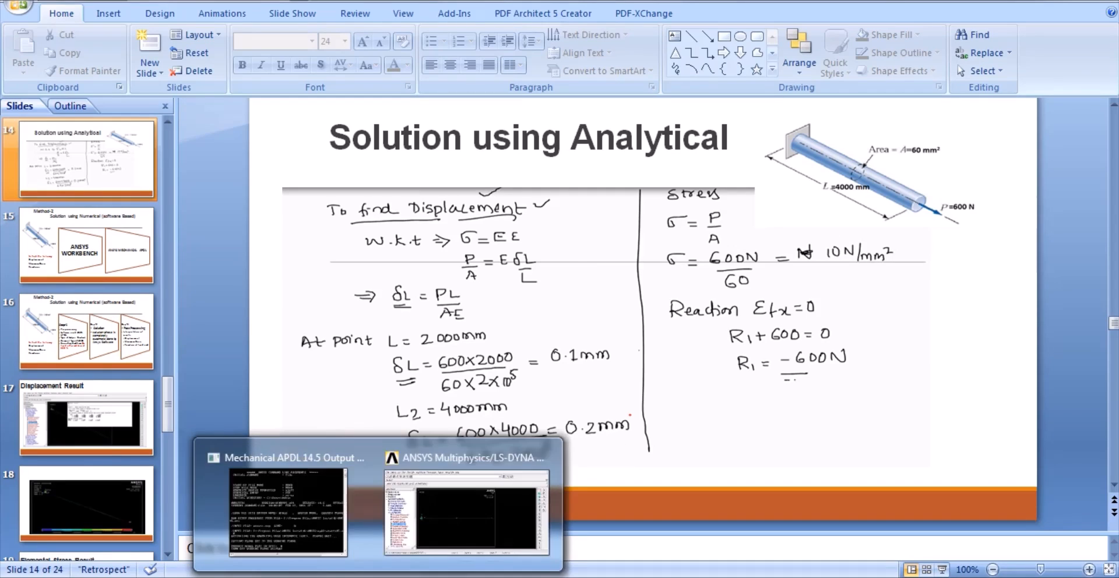
left_click(444, 506)
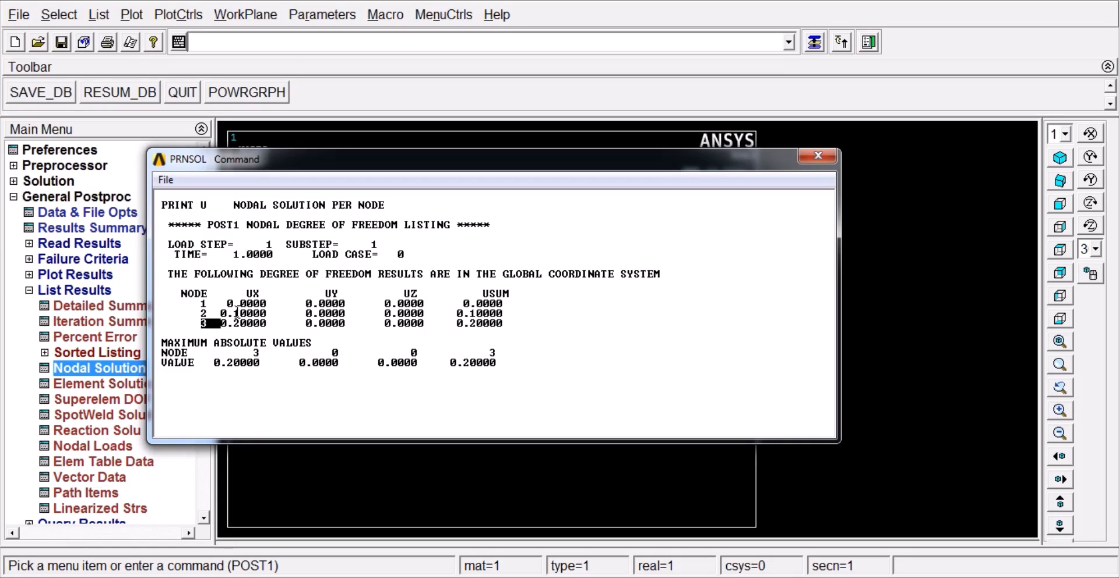
left_click_drag(202, 316, 268, 321)
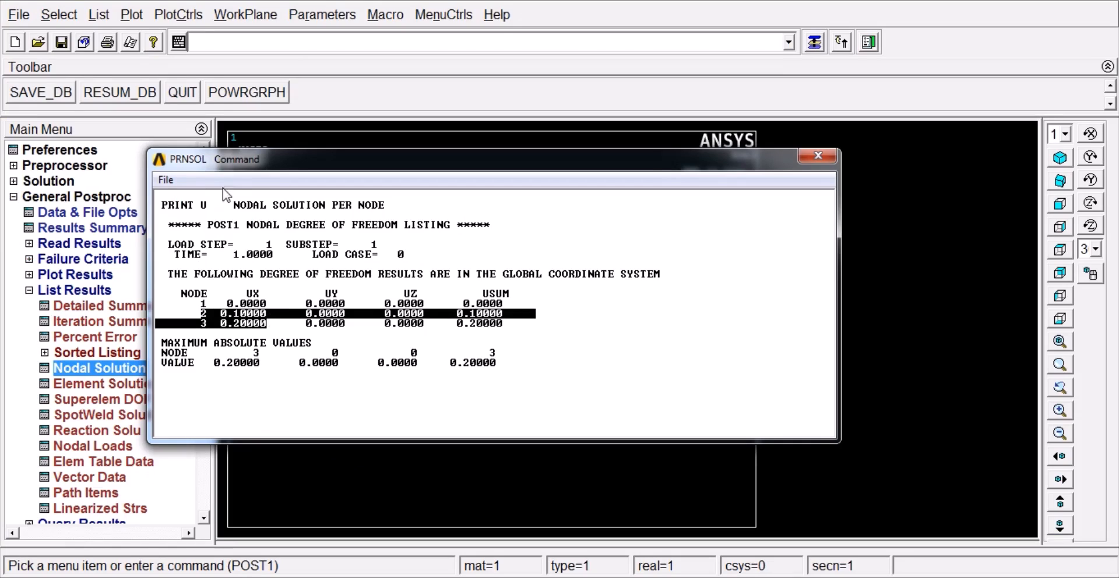
left_click(166, 180)
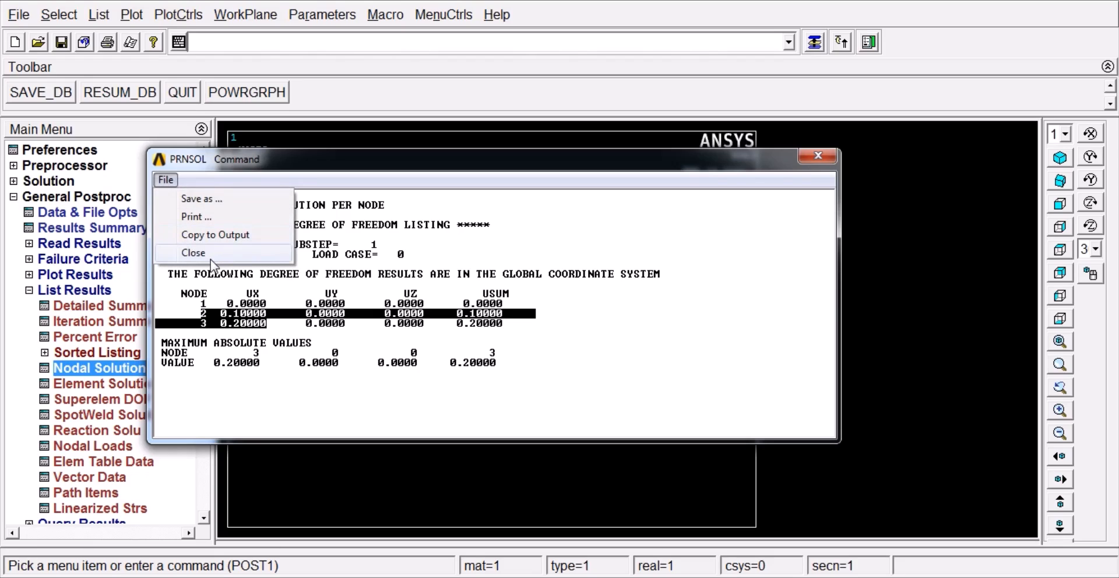
left_click(193, 253)
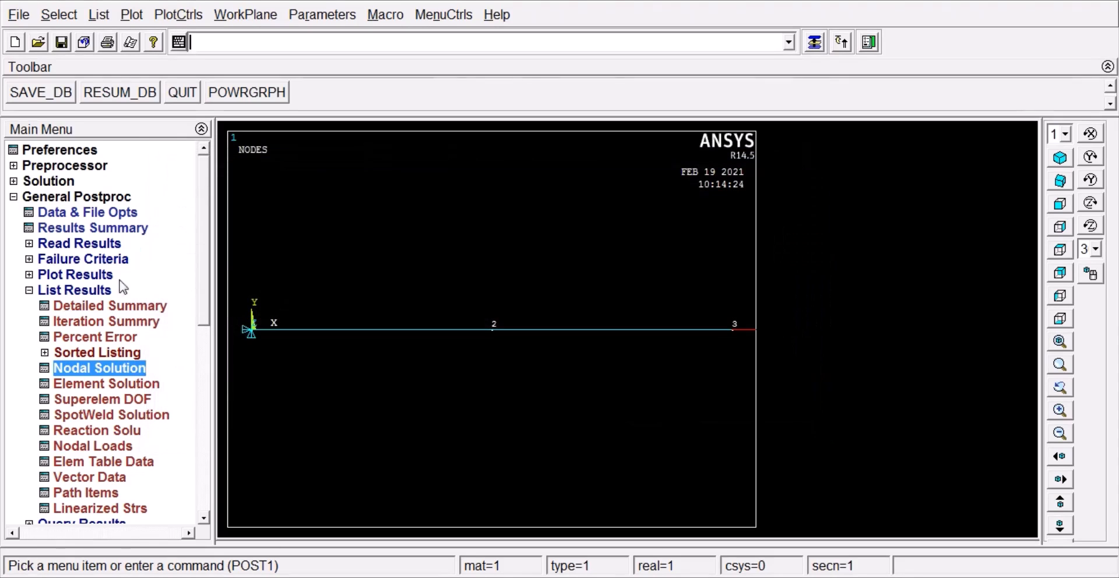
Step: List the element solution using Element Results from the Line Element Results category
left_click(126, 387)
left_click(474, 214)
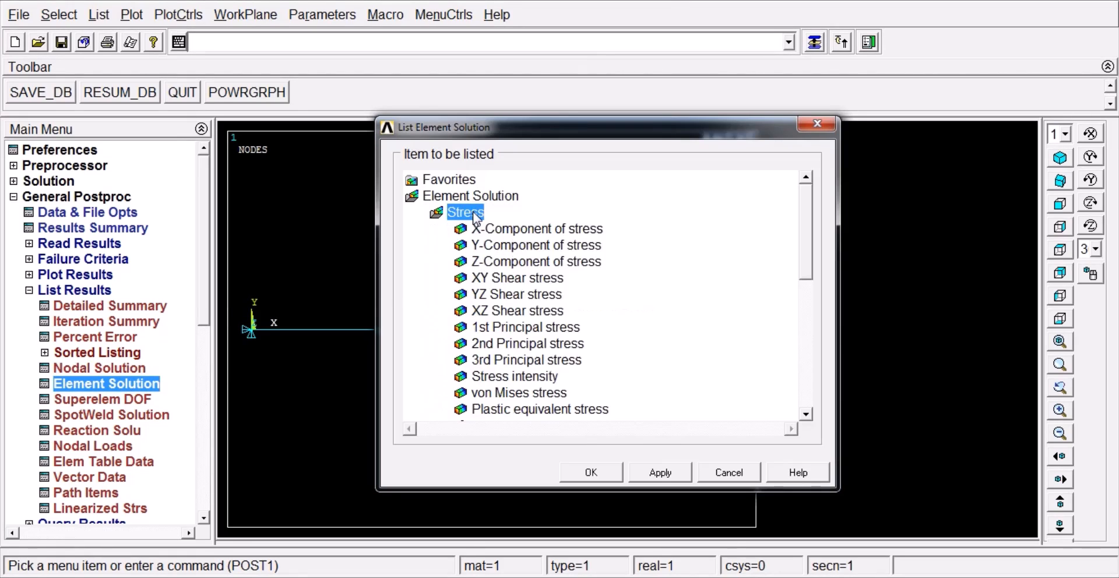
left_click(476, 217)
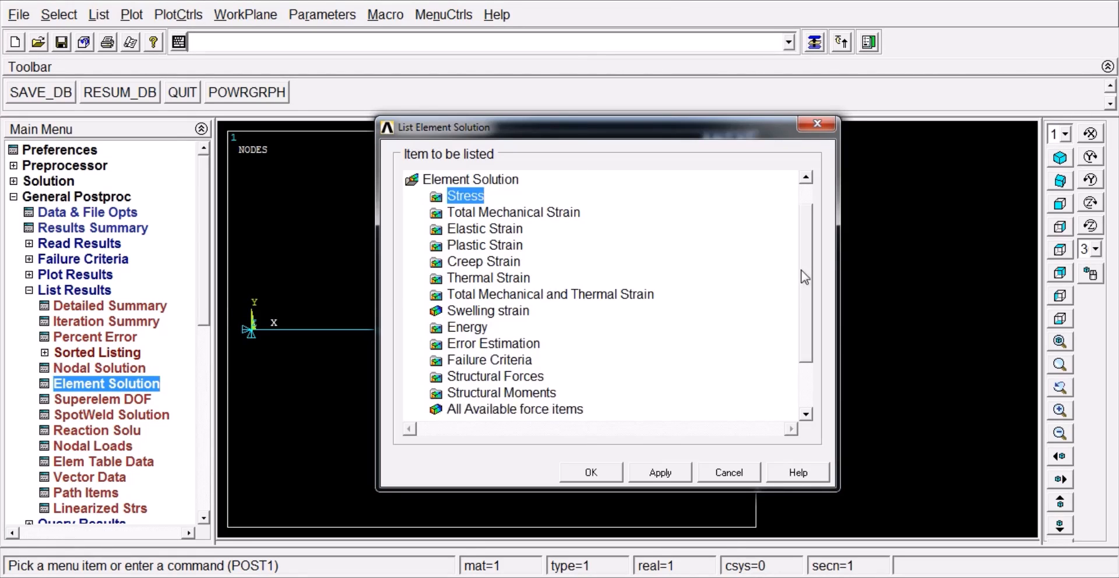
scroll(802, 309, "down", 2)
left_click(486, 378)
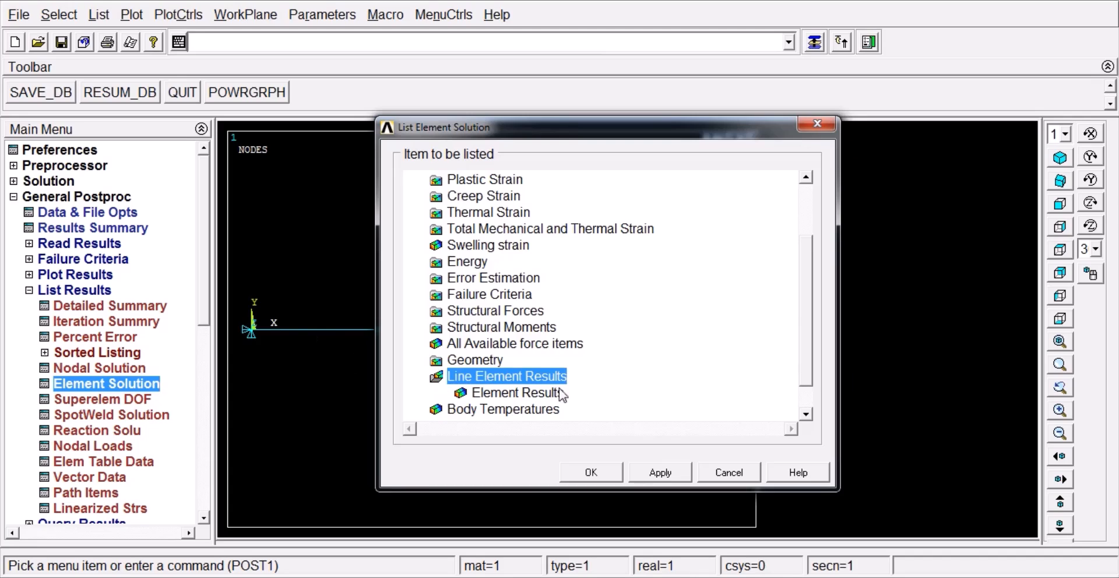
left_click(520, 394)
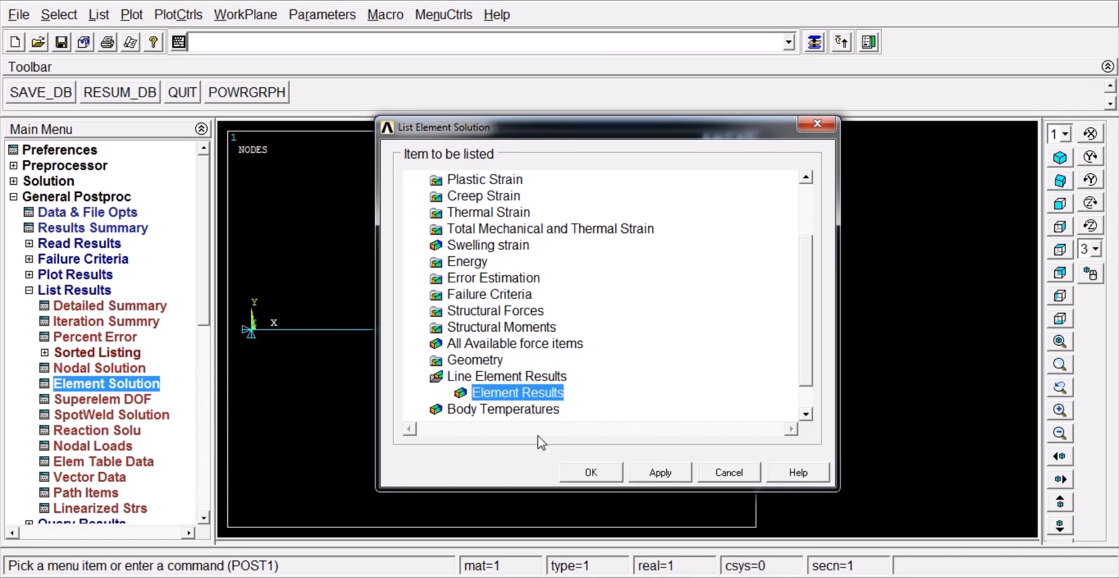
left_click(591, 472)
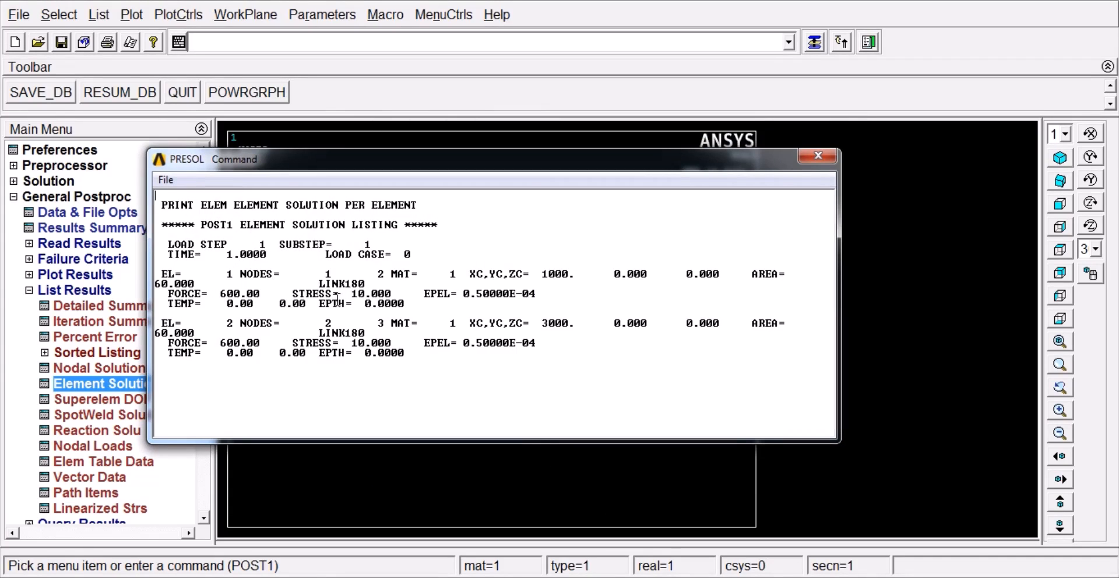
Step: Compare the stress values of both elements with the analytical slide in PowerPoint, return to ANSYS, and close the element listing
left_click_drag(293, 293, 394, 290)
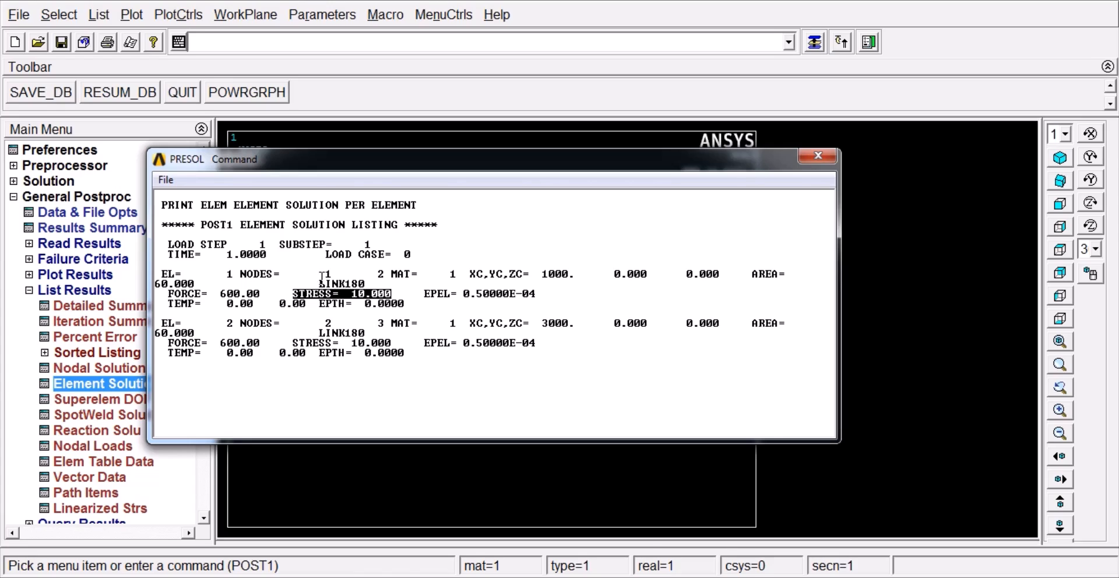
left_click_drag(320, 336, 371, 338)
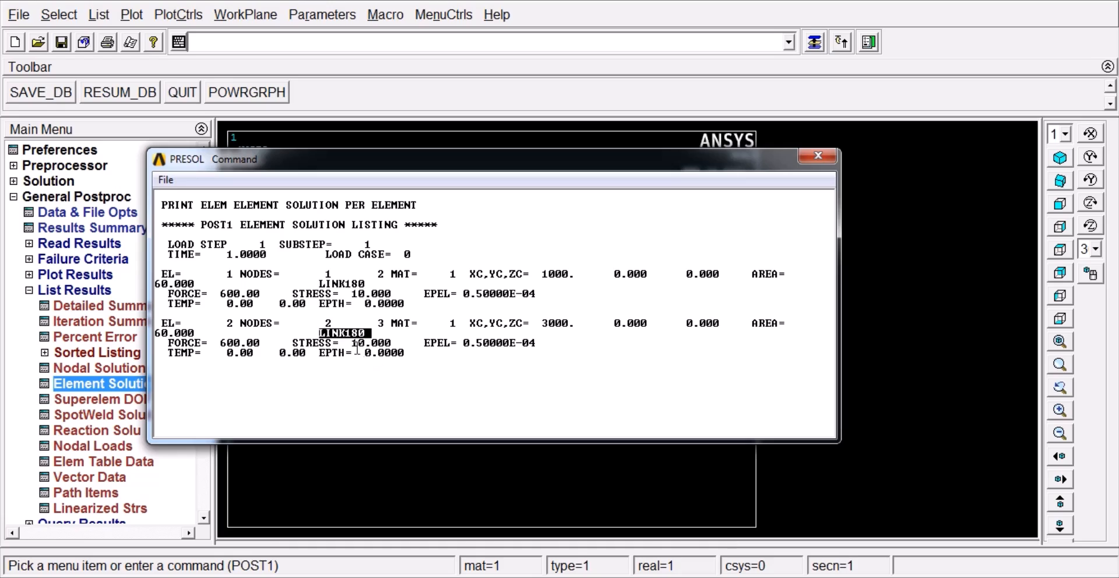
left_click_drag(352, 344, 394, 345)
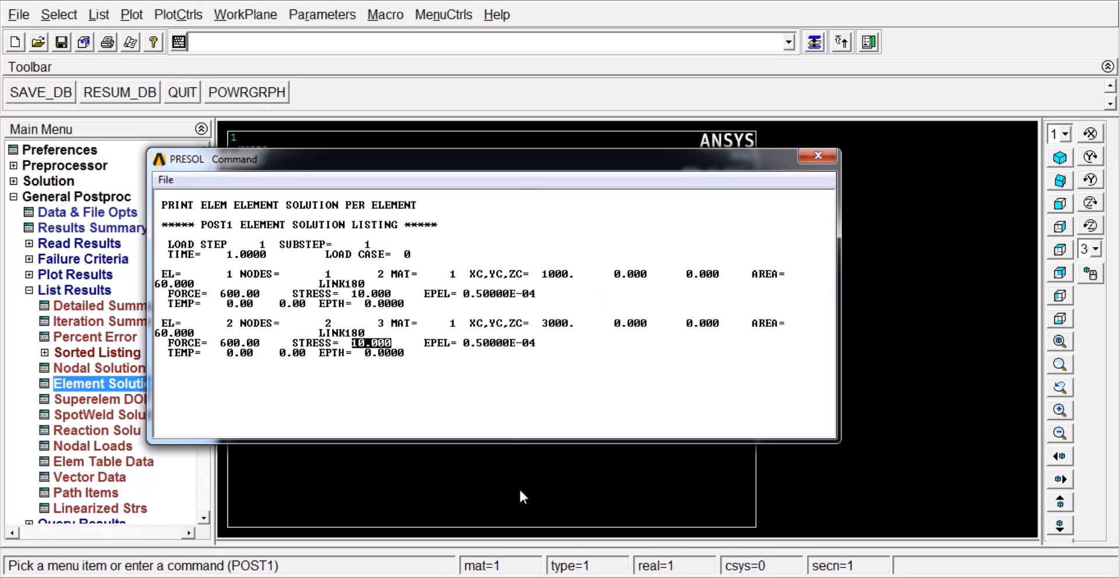
key("alt+Tab")
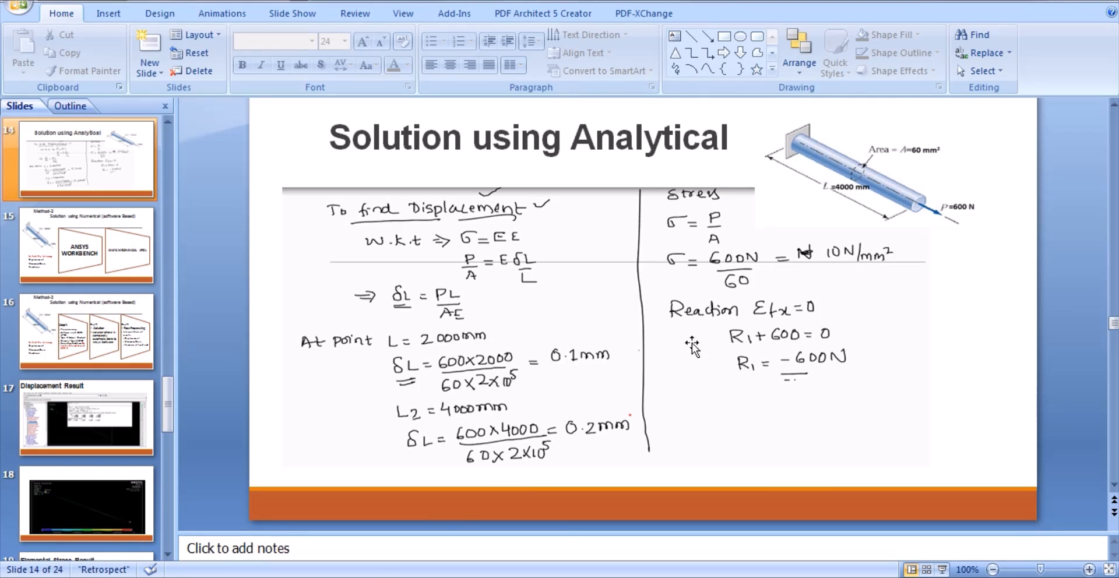
left_click(448, 500)
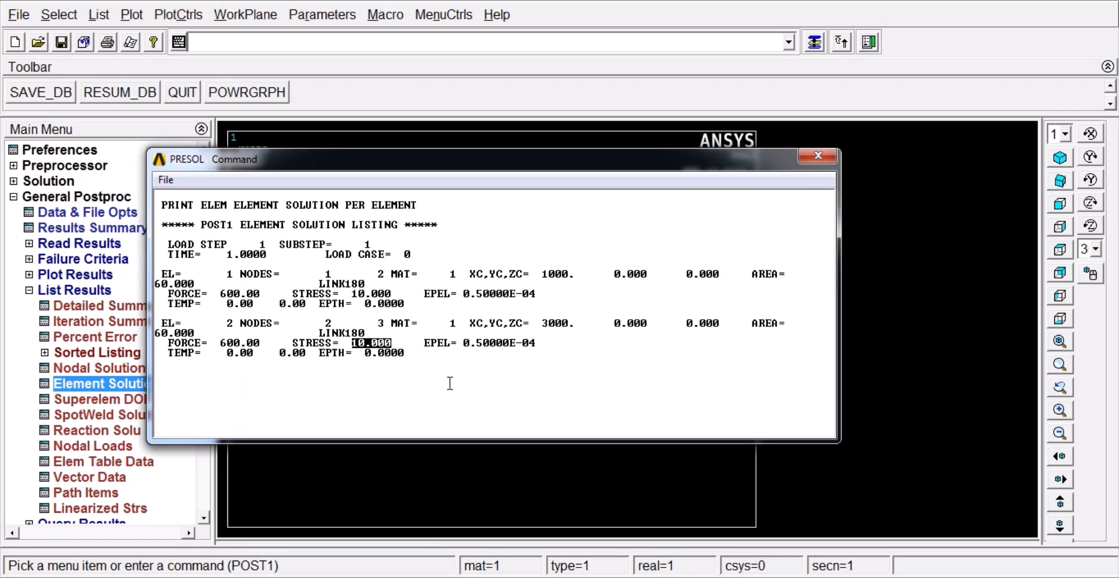
left_click(166, 180)
left_click(195, 253)
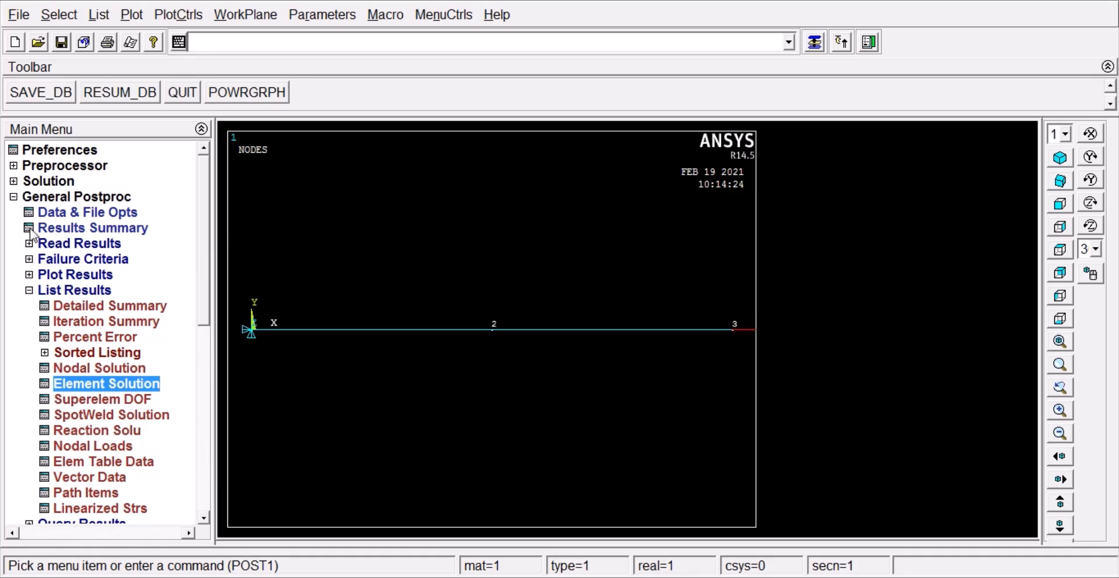
Step: Plot the nodal contour of the displacement vector sum with deformed shape only, and collapse the postprocessing tree
left_click(23, 199)
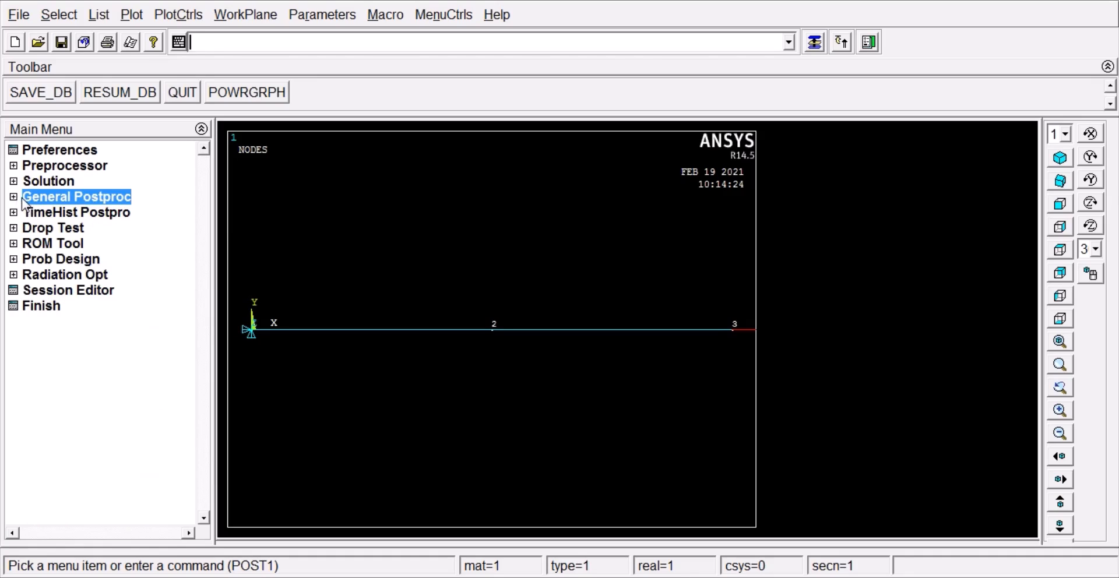
left_click(25, 201)
left_click(35, 290)
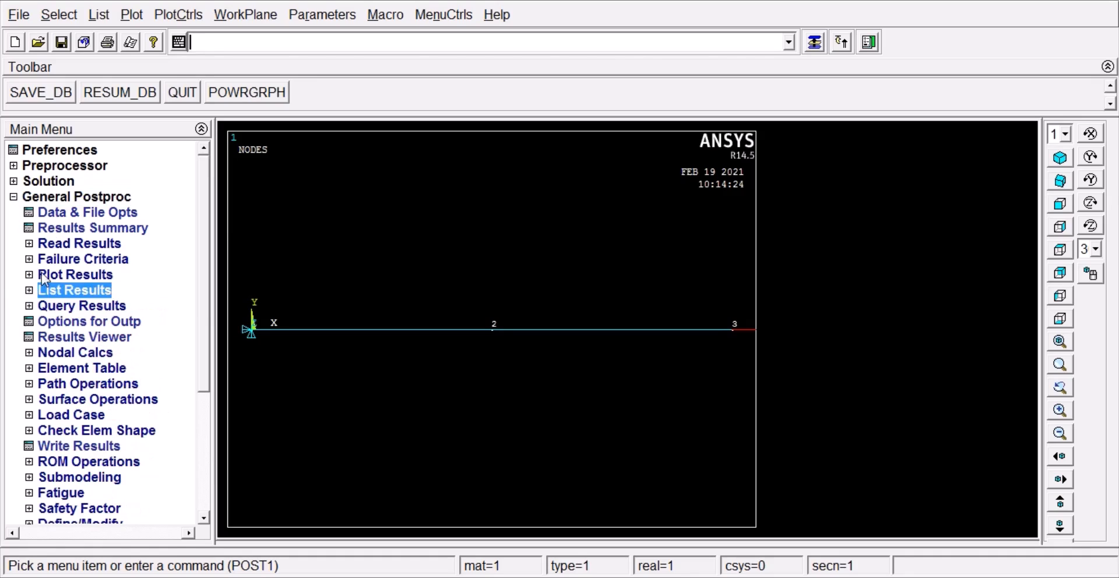
left_click(42, 275)
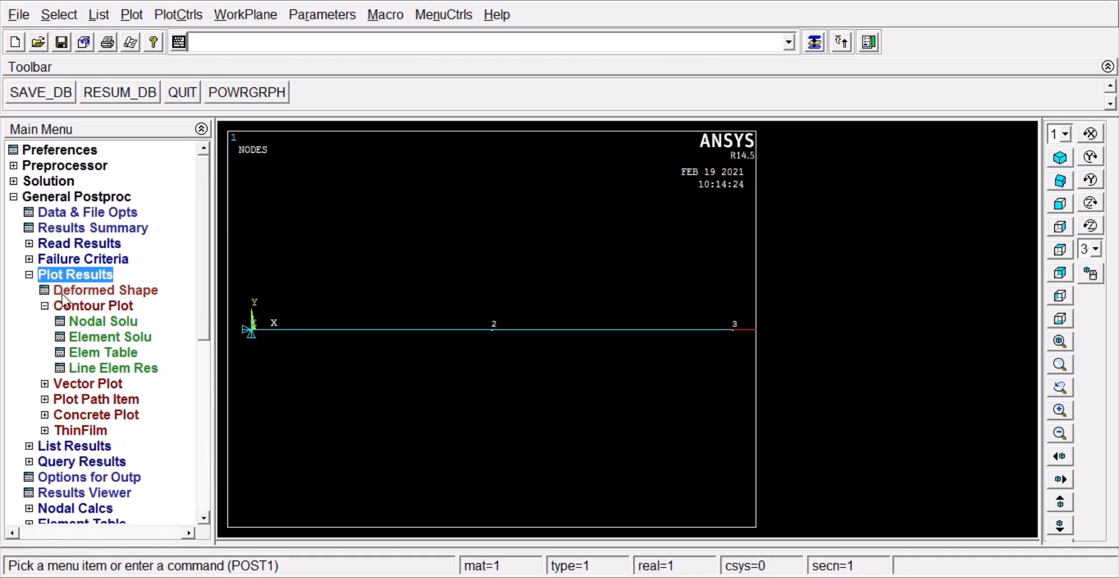
left_click(116, 322)
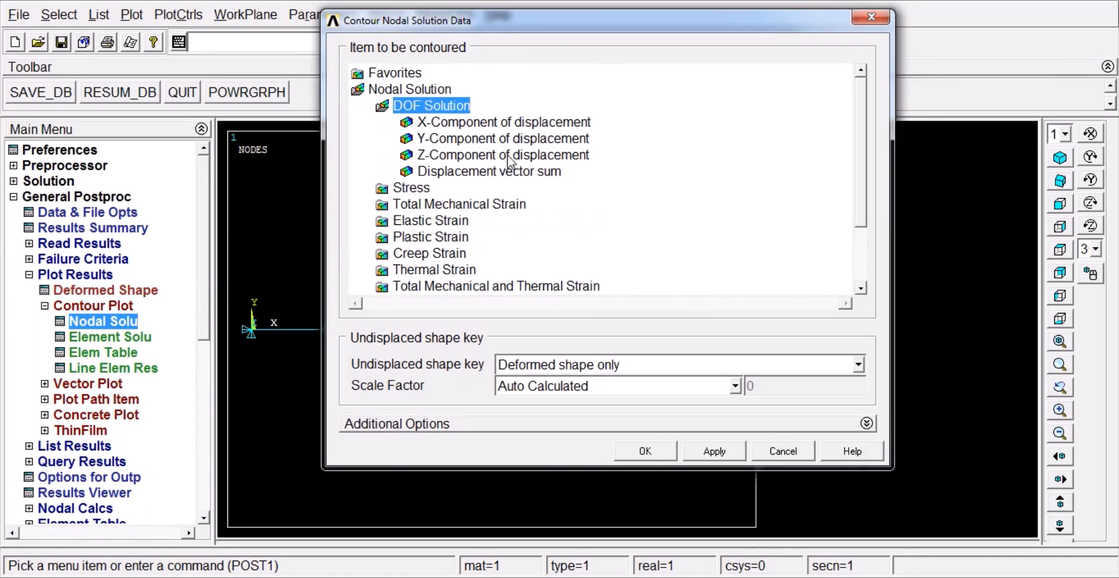
left_click(490, 173)
left_click(620, 451)
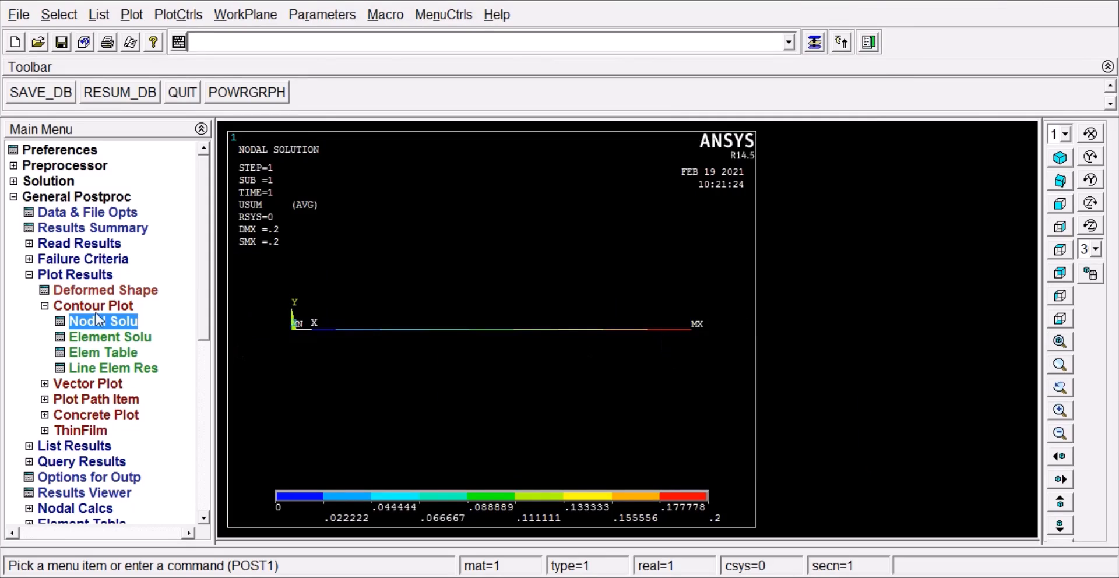
left_click(30, 275)
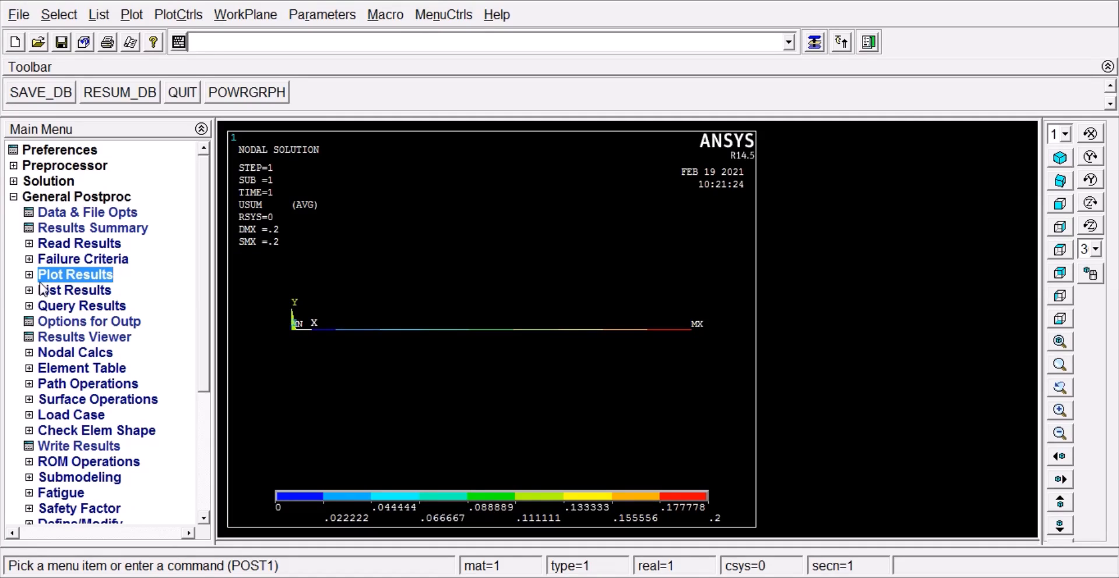
left_click(13, 197)
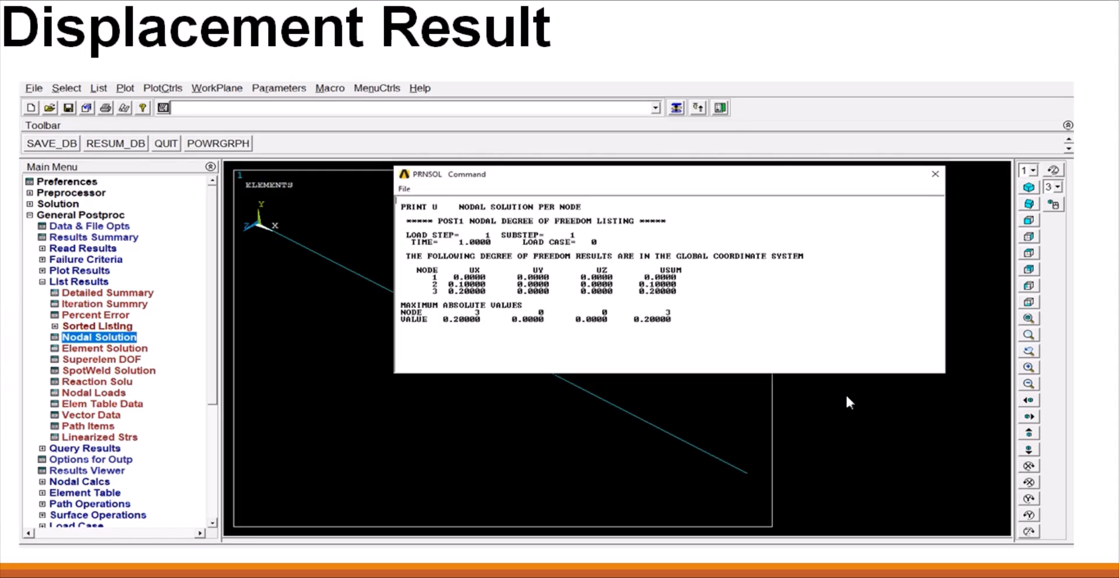
Step: Choose a pen for the PowerPoint slide show and circle the NODE and UX columns on the Displacement Result slide
right_click(819, 233)
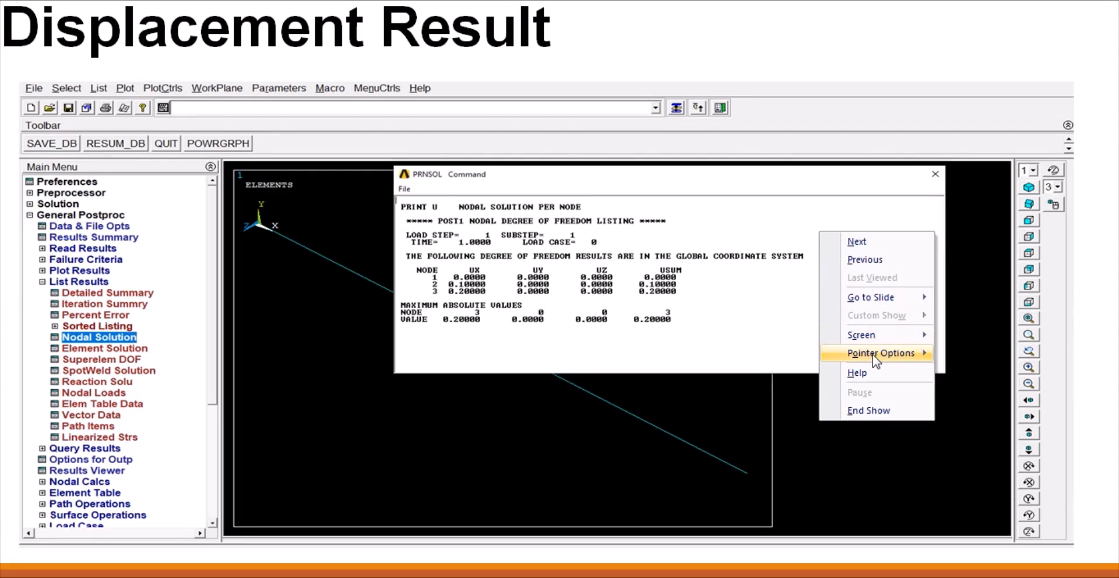
mouse_move(874, 353)
left_click(985, 390)
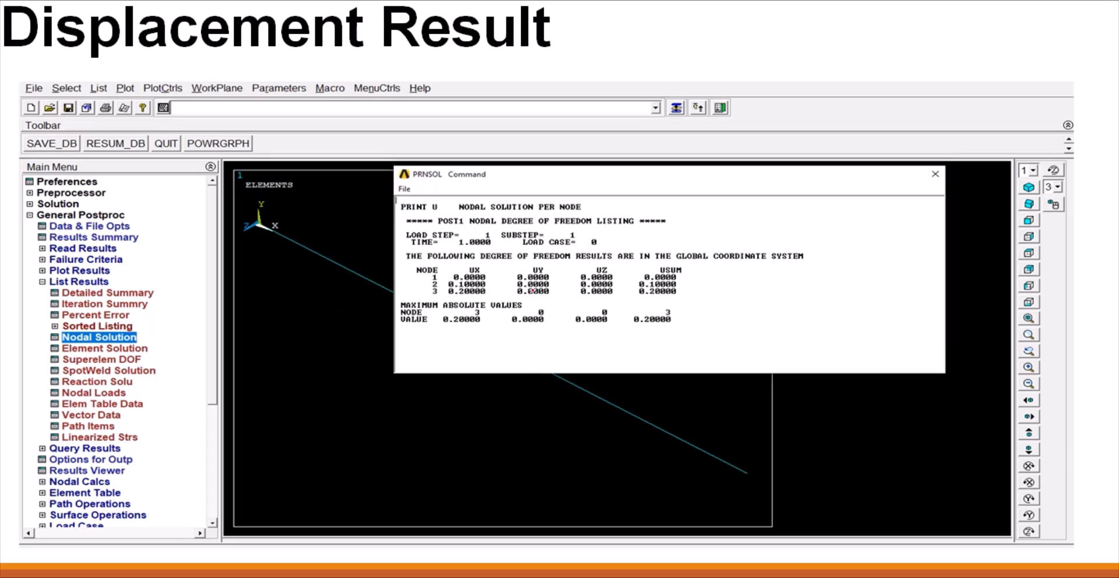
mouse_move(481, 263)
left_mouse_down()
mouse_move(420, 267)
mouse_move(415, 298)
mouse_move(486, 301)
mouse_move(484, 262)
left_mouse_up()
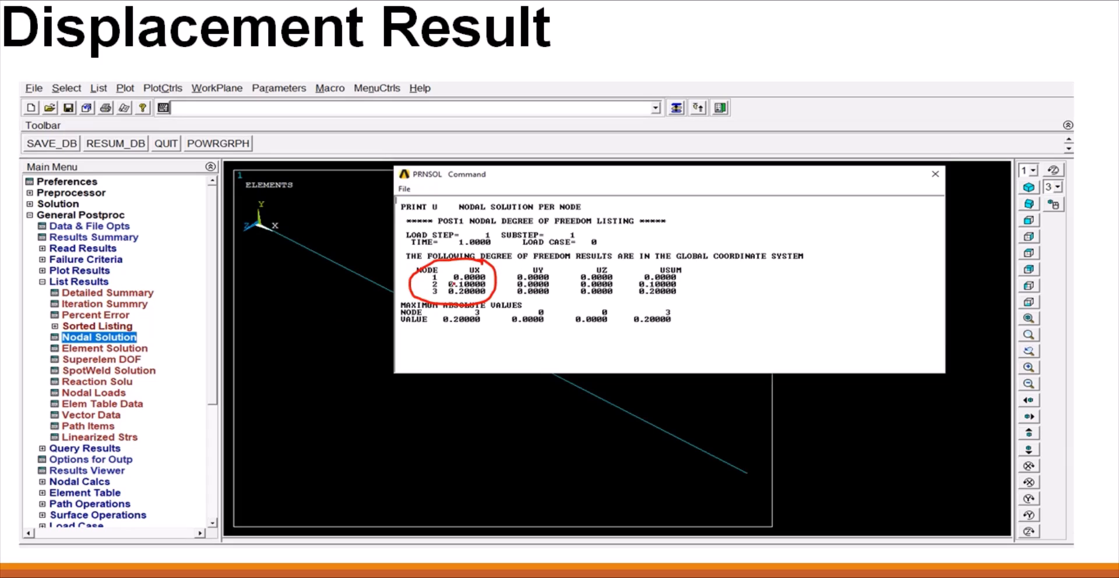
Step: Go back to mark the Step-1 preprocessing notes on the numerical solution slide, and return to tick the Displacement Result title
key("Left")
key("Left")
key("Left")
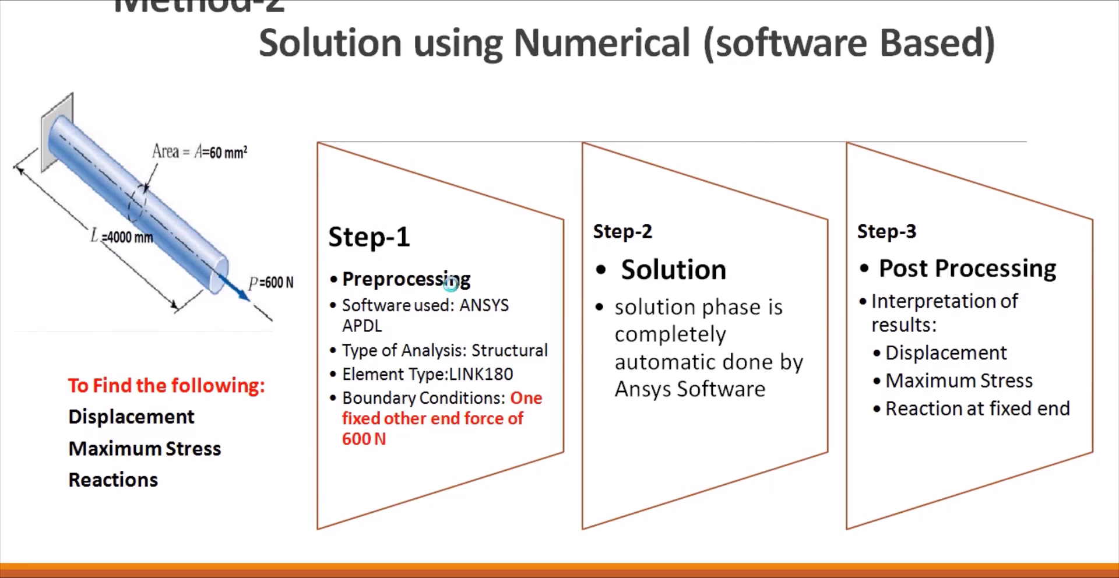
mouse_move(458, 357)
left_mouse_down()
mouse_move(442, 403)
mouse_move(444, 352)
left_mouse_up()
mouse_move(490, 455)
left_mouse_down()
mouse_move(485, 513)
mouse_move(475, 449)
left_mouse_up()
key("Right")
Step: On the nodal solution contour slide, circle the MX end with a load arrow and draw a hatched fixed support at the origin end
key("Right")
key("Right")
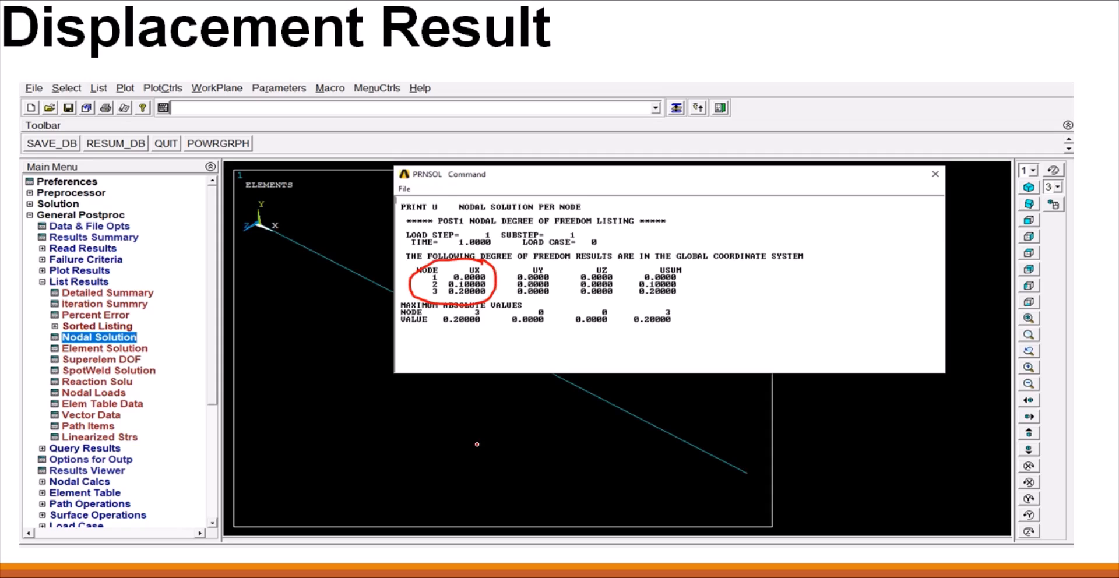
mouse_move(554, 54)
left_mouse_down()
mouse_move(543, 68)
mouse_move(600, 31)
left_mouse_up()
key("Right")
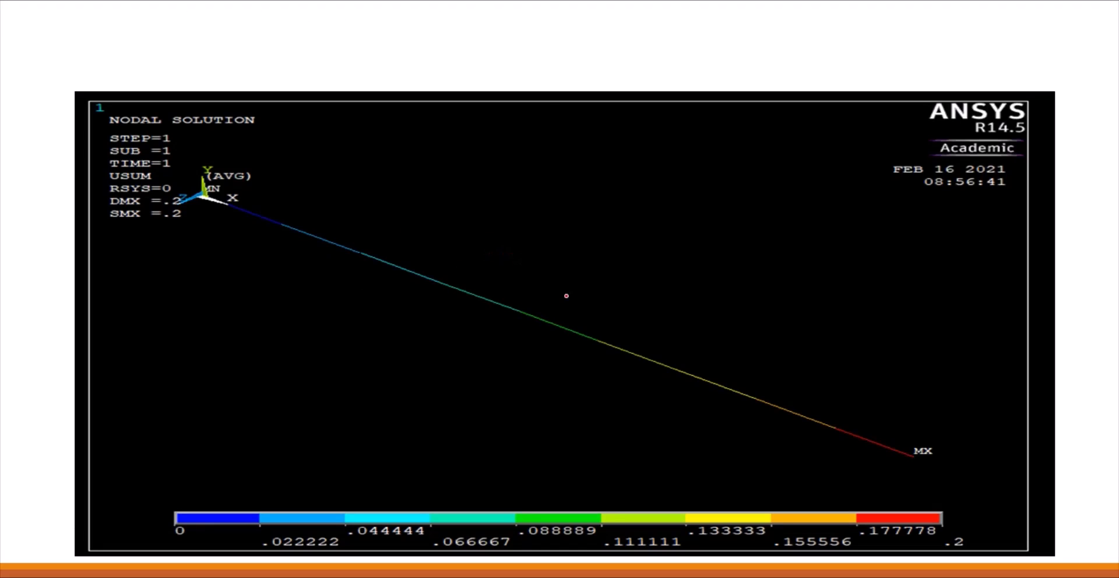
mouse_move(915, 432)
left_mouse_down()
mouse_move(927, 467)
mouse_move(906, 434)
mouse_move(986, 472)
mouse_move(973, 460)
left_mouse_up()
left_click_drag(232, 140, 178, 247)
left_click_drag(179, 210, 189, 226)
mouse_move(178, 177)
left_mouse_down()
mouse_move(193, 209)
mouse_move(199, 195)
left_mouse_up()
mouse_move(189, 158)
left_mouse_down()
mouse_move(207, 182)
mouse_move(210, 168)
left_mouse_up()
mouse_move(205, 142)
left_mouse_down()
mouse_move(215, 160)
mouse_move(225, 153)
left_mouse_up()
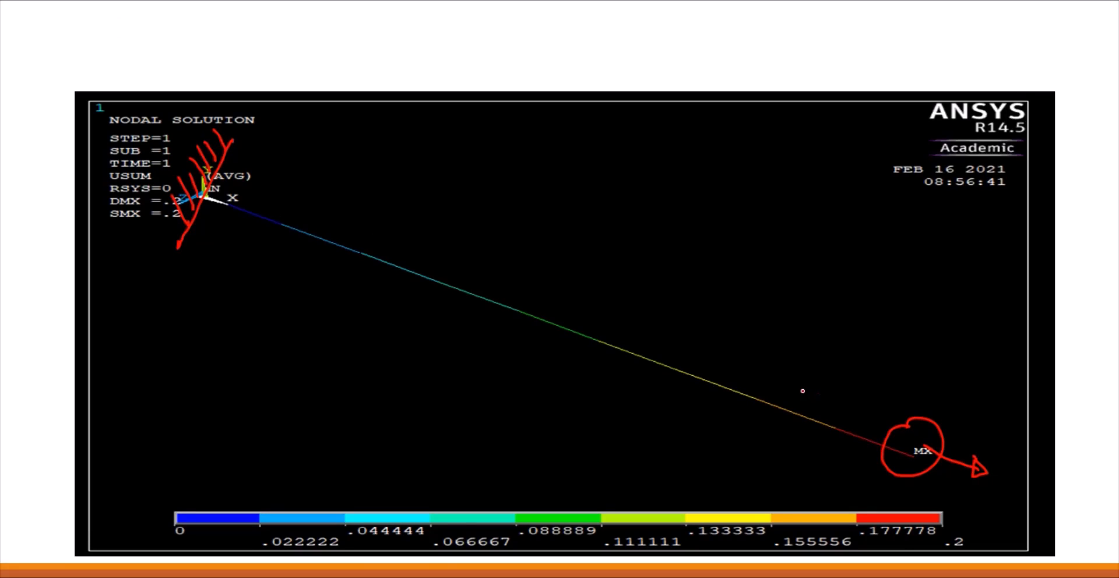
Step: On the Elemental Stress Result slide, circle and tick element 1's stress and write σ = P/A = 10N/mm² beside the title
key("Right")
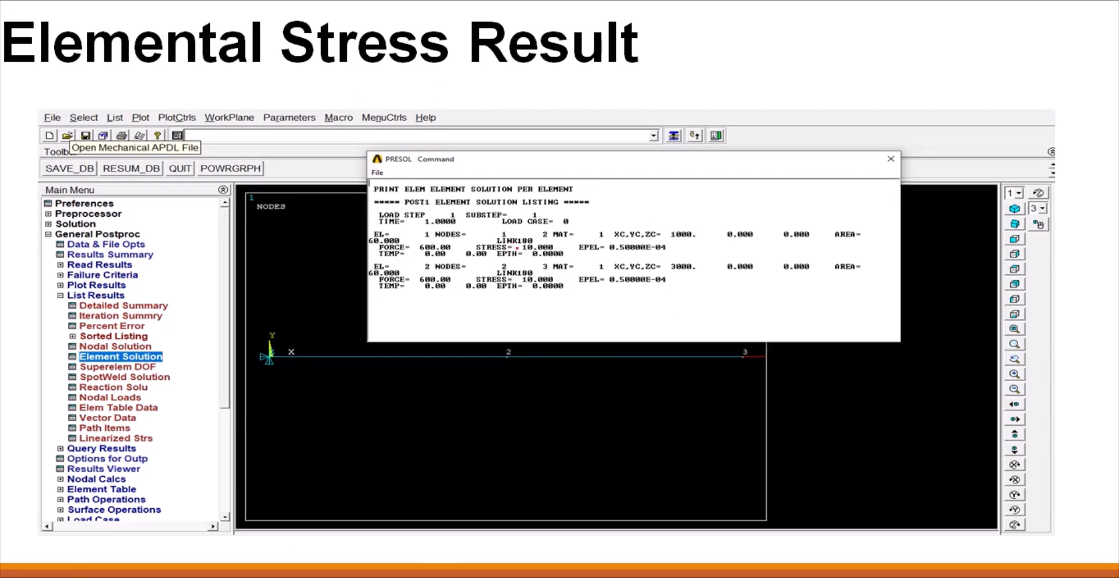
mouse_move(542, 241)
left_mouse_down()
mouse_move(511, 245)
mouse_move(556, 259)
mouse_move(545, 236)
left_mouse_up()
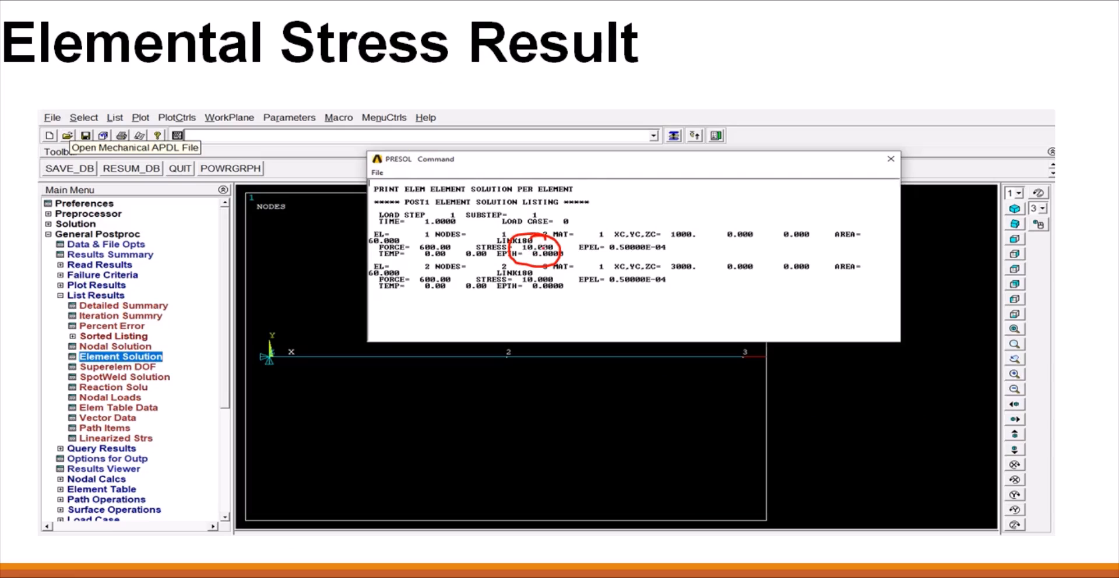
mouse_move(731, 27)
left_mouse_down()
mouse_move(758, 19)
mouse_move(765, 30)
left_mouse_up()
left_click_drag(754, 40, 778, 36)
mouse_move(787, 20)
left_mouse_down()
mouse_move(788, 36)
mouse_move(805, 42)
mouse_move(802, 68)
mouse_move(831, 38)
left_mouse_up()
left_click_drag(818, 47, 850, 49)
mouse_move(861, 31)
left_mouse_down()
mouse_move(854, 47)
mouse_move(866, 31)
left_mouse_up()
mouse_move(867, 30)
left_mouse_down()
mouse_move(867, 50)
mouse_move(883, 48)
left_mouse_up()
mouse_move(883, 47)
left_mouse_down()
mouse_move(883, 28)
mouse_move(897, 51)
left_mouse_up()
mouse_move(907, 36)
left_mouse_down()
mouse_move(908, 49)
mouse_move(937, 36)
mouse_move(950, 50)
left_mouse_up()
left_click_drag(948, 23, 968, 27)
mouse_move(553, 238)
left_mouse_down()
mouse_move(561, 246)
mouse_move(587, 221)
left_mouse_up()
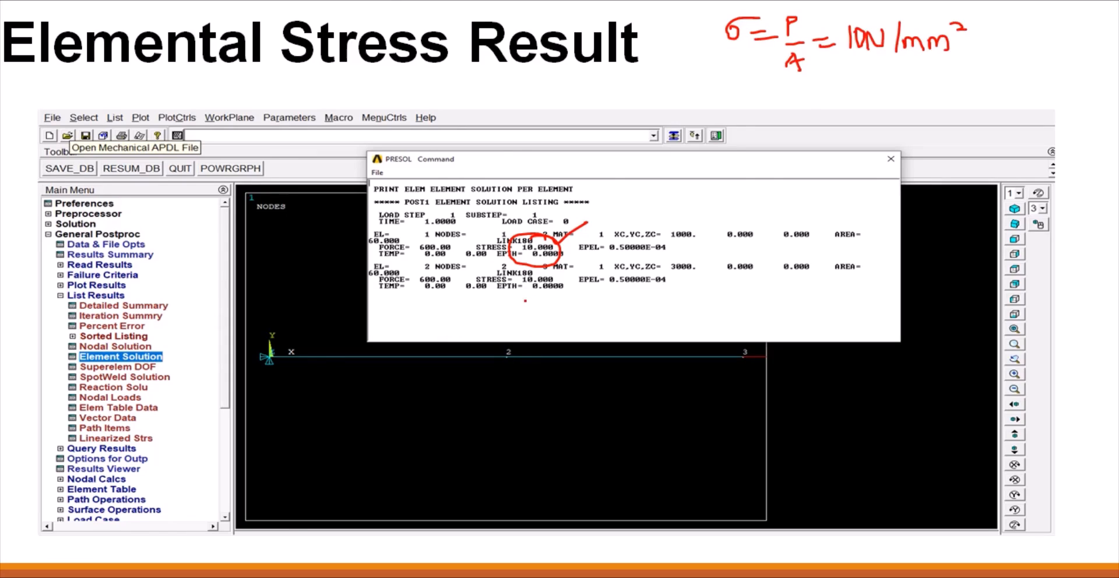
Step: Advance to the Reaction Result slide, tick its title, and circle node 1's FX reaction
key("Right")
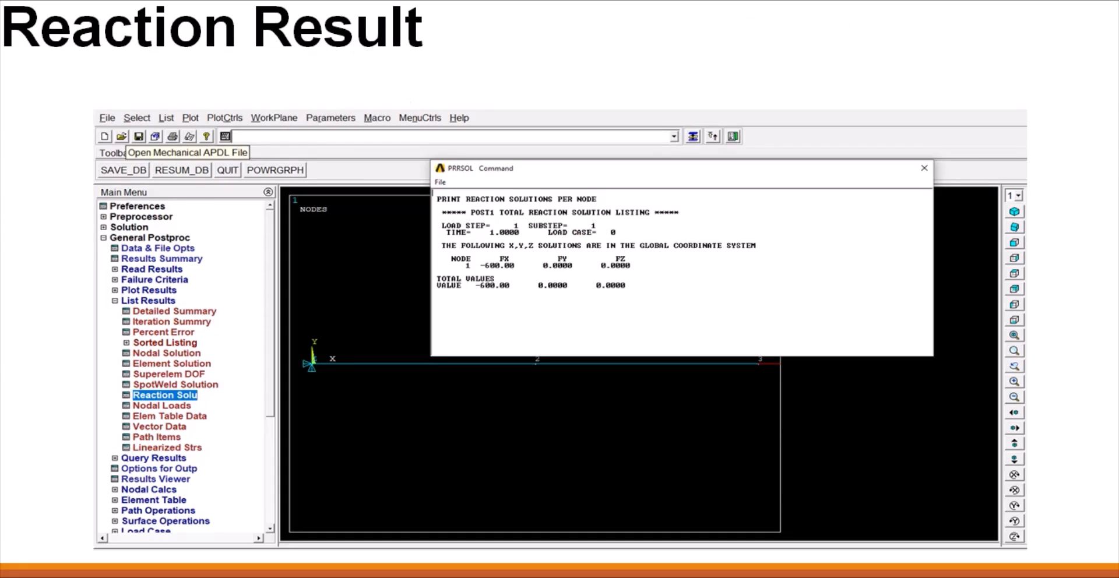
left_click_drag(411, 74, 478, 24)
mouse_move(511, 260)
left_mouse_down()
mouse_move(507, 251)
mouse_move(470, 265)
mouse_move(513, 279)
mouse_move(505, 245)
left_mouse_up()
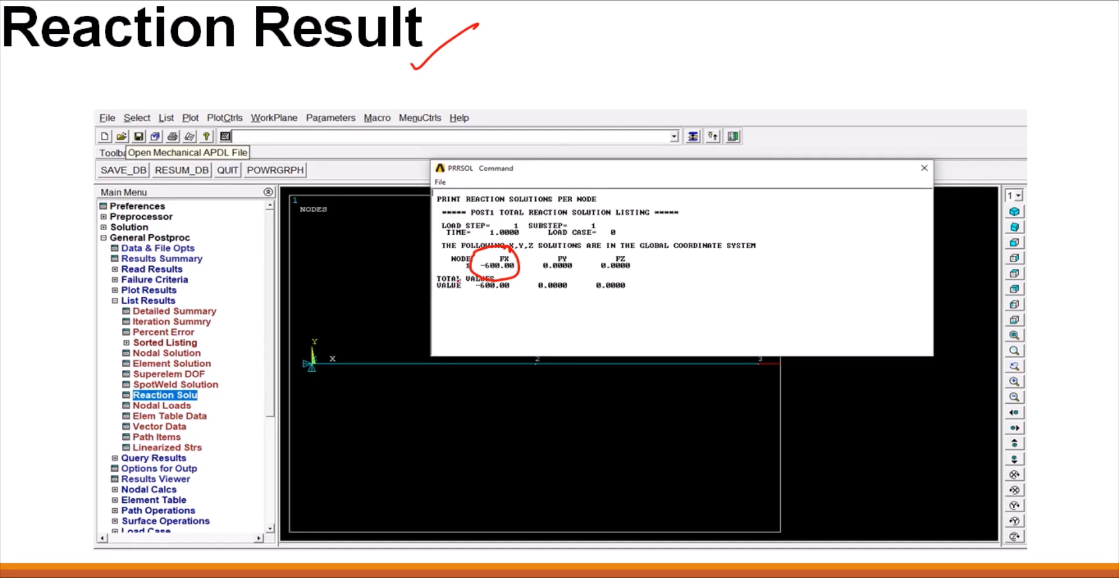
Step: Sketch a wall-fixed bar with a 600N load arrow and an opposing -600 reaction arrow beside the title, and tick the reaction listing
left_click_drag(587, 8, 586, 68)
mouse_move(589, 25)
left_mouse_down()
mouse_move(670, 21)
mouse_move(671, 45)
mouse_move(591, 43)
left_mouse_up()
mouse_move(674, 29)
left_mouse_down()
mouse_move(714, 26)
mouse_move(702, 36)
mouse_move(765, 22)
mouse_move(796, 36)
mouse_move(792, 9)
left_mouse_up()
left_click_drag(587, 4, 574, 15)
left_click_drag(585, 14, 570, 38)
left_click_drag(584, 39, 567, 62)
left_click_drag(583, 61, 568, 74)
mouse_move(606, 38)
left_mouse_down()
mouse_move(527, 40)
mouse_move(545, 57)
mouse_move(542, 32)
mouse_move(544, 50)
left_mouse_up()
left_click_drag(504, 8, 557, 8)
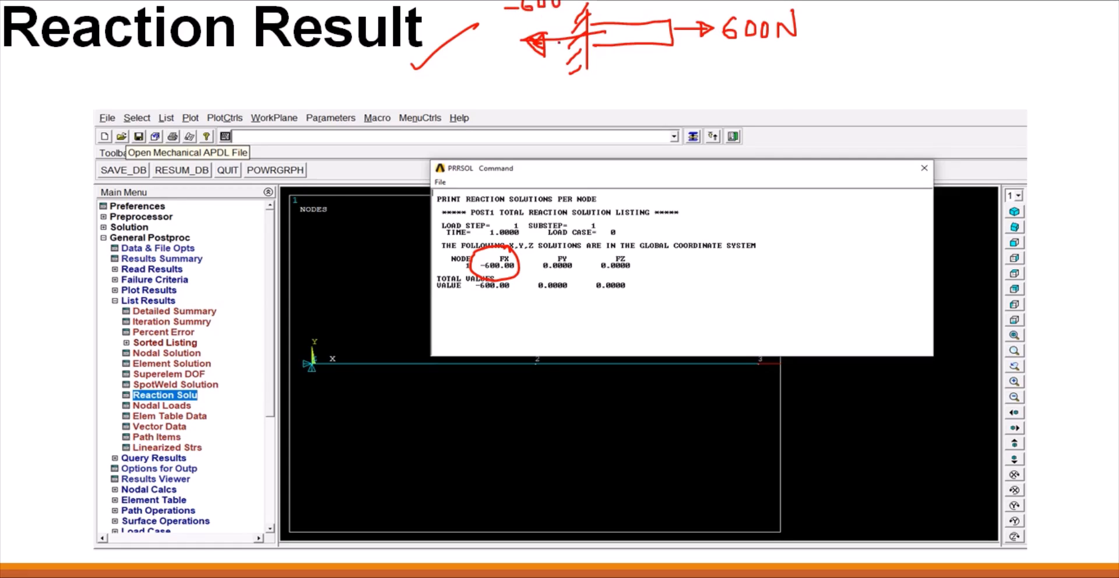
left_click_drag(517, 298, 549, 268)
Step: On the Method-3 slide, tick the method heading and the bar's area label, and write an underlined (FEM) after Solution using Hand Calculation
key("Right")
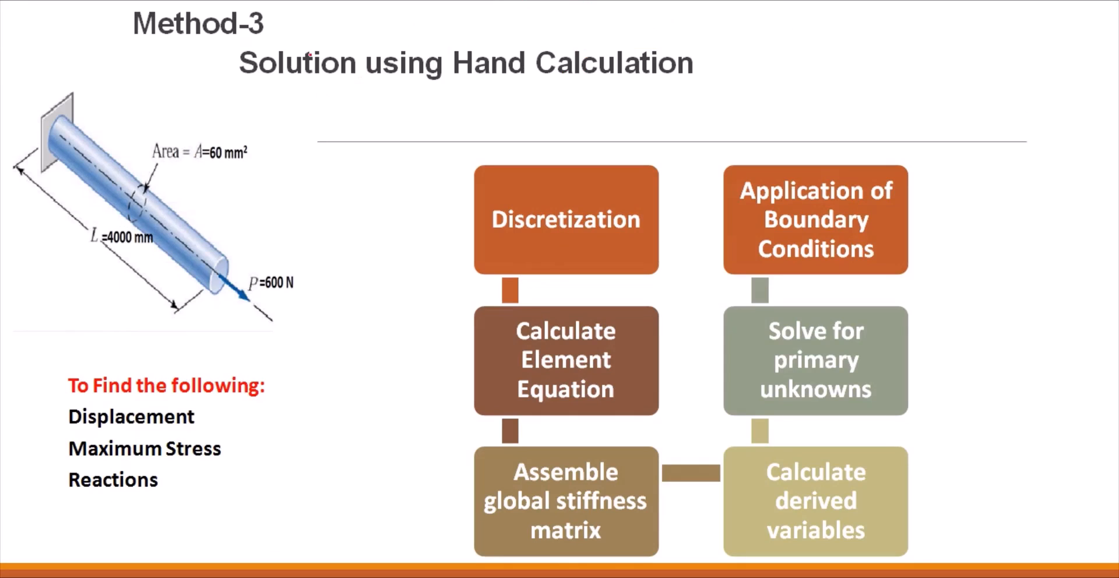
key("Left")
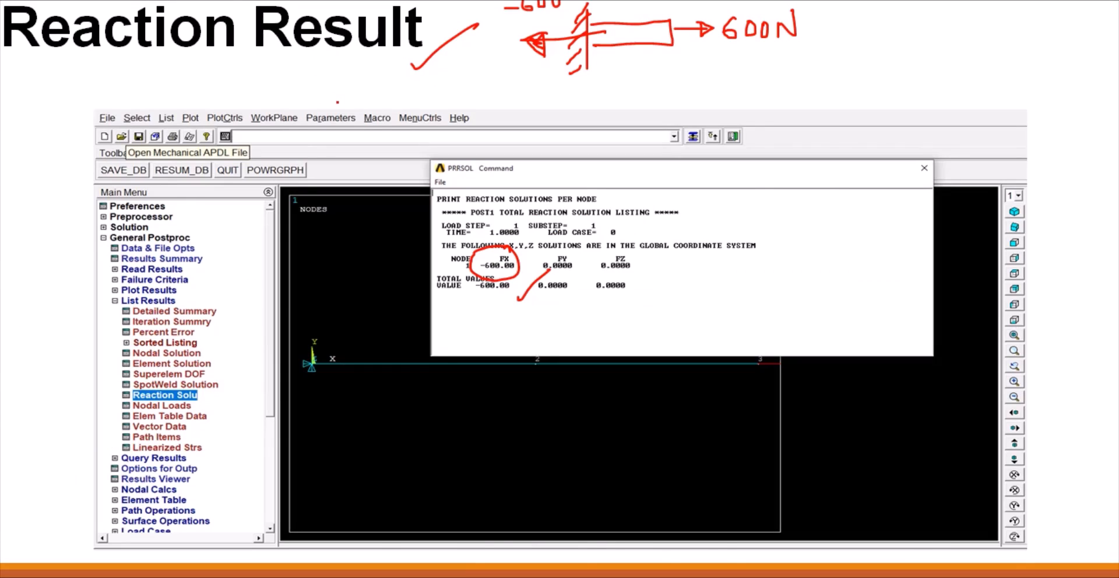
key("Right")
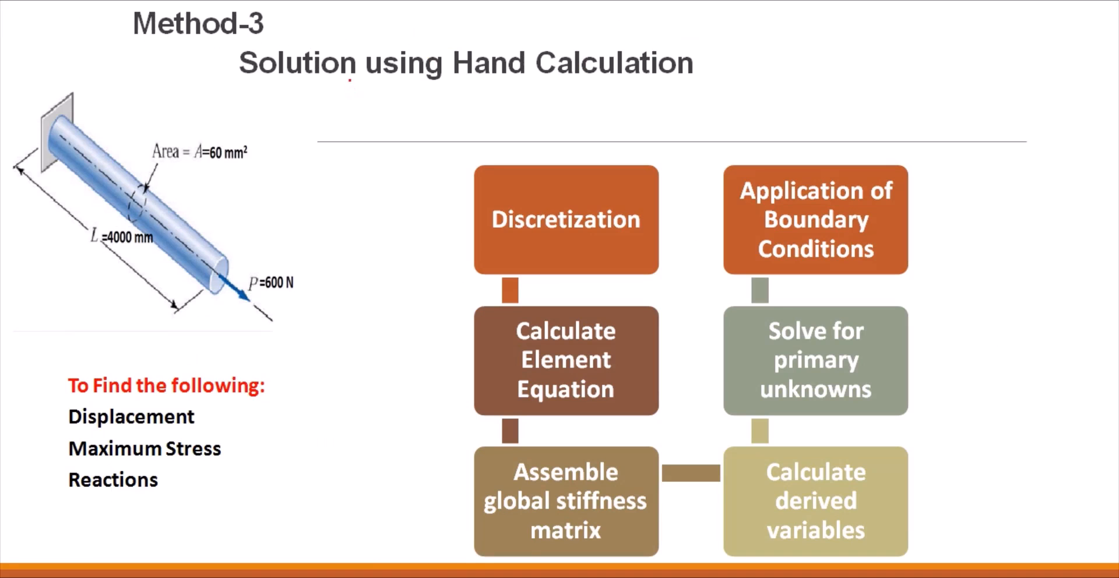
left_click_drag(271, 24, 307, 0)
left_click_drag(170, 120, 204, 104)
mouse_move(720, 37)
left_mouse_down()
mouse_move(707, 66)
mouse_move(716, 75)
mouse_move(744, 47)
mouse_move(759, 65)
left_mouse_up()
mouse_move(758, 48)
left_mouse_down()
mouse_move(773, 46)
mouse_move(769, 55)
left_mouse_up()
mouse_move(760, 67)
left_mouse_down()
mouse_move(776, 65)
mouse_move(780, 46)
left_mouse_up()
left_click_drag(779, 45, 814, 67)
mouse_move(747, 85)
left_mouse_down()
mouse_move(784, 78)
mouse_move(781, 87)
left_mouse_up()
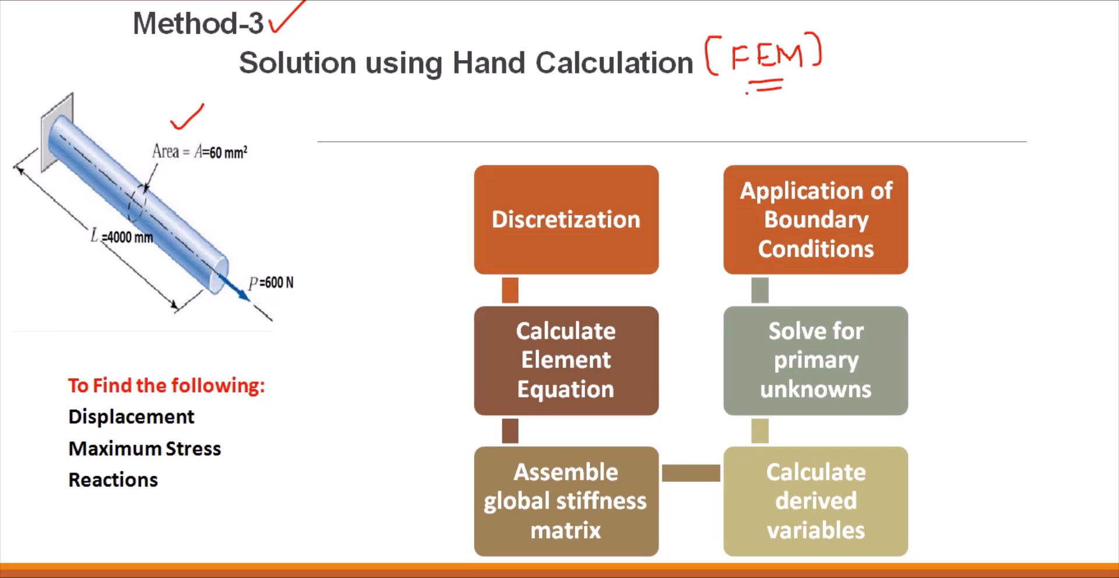